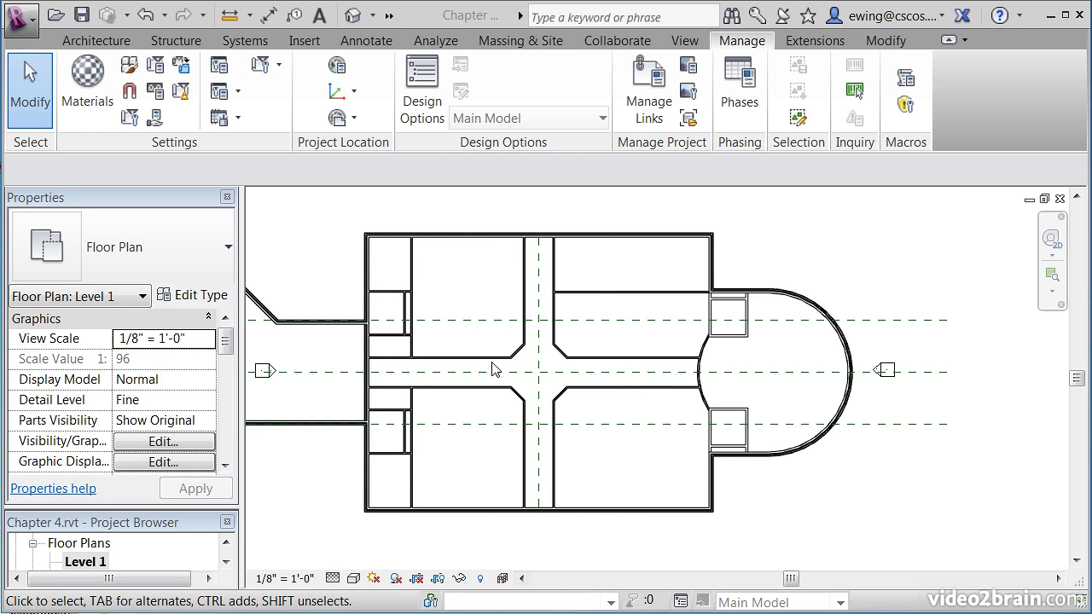
# - Open the Level 1 floor plan at the lower corner where the straight exterior wall meets the curved wall
pyautogui.moveTo(487, 402); pyautogui.dragTo(511, 410, button='middle')
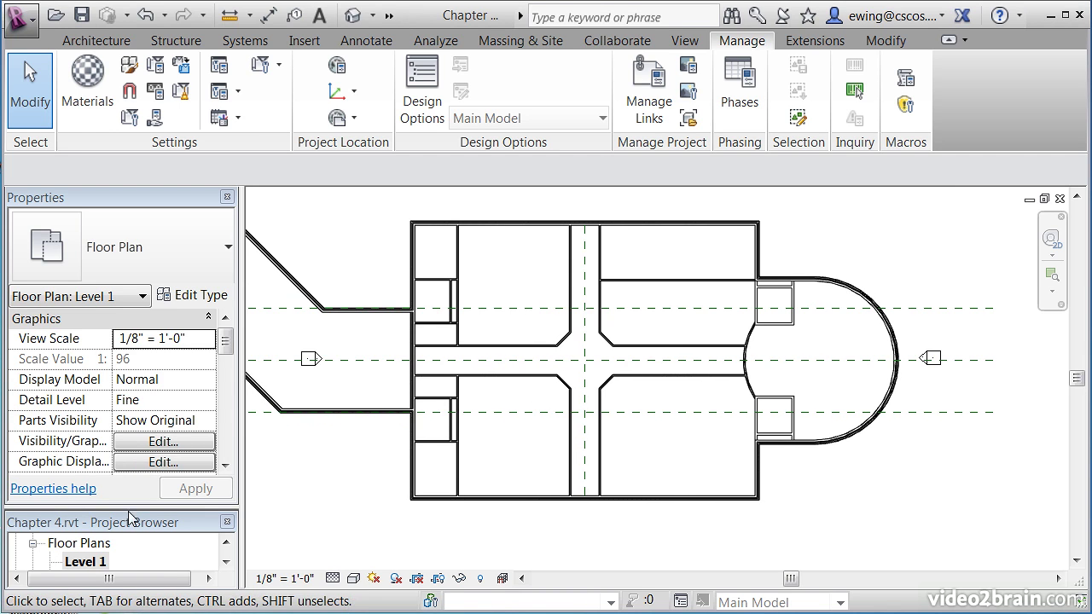
pyautogui.doubleClick(86, 561)
pyautogui.moveTo(843, 470); pyautogui.dragTo(698, 477, button='middle')
pyautogui.scroll(5, 648, 433)
pyautogui.moveTo(754, 419); pyautogui.dragTo(736, 395, button='middle')
pyautogui.scroll(2, 657, 398)
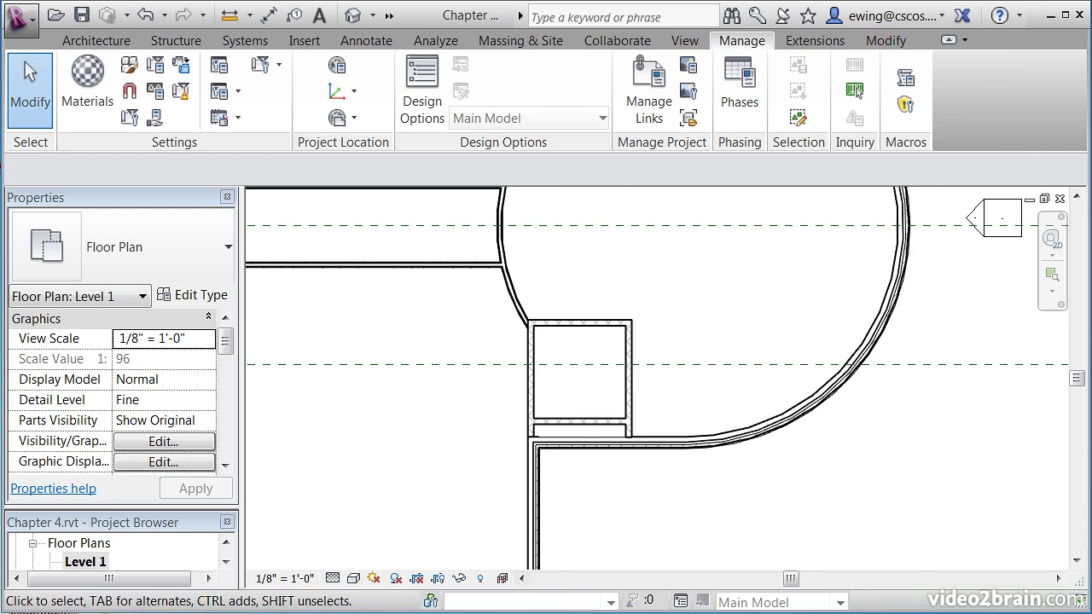
# - Place an outward-swinging Single-Flush 36" x 84" door in the straight exterior wall beside the curved wall, centred about 13' from the corner
pyautogui.click(101, 41)
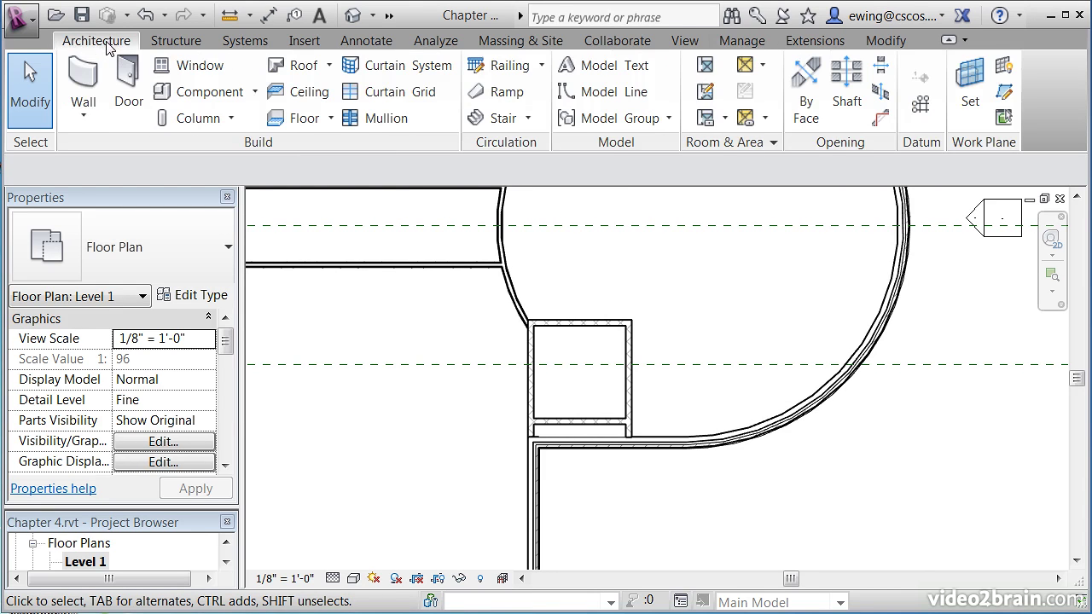
pyautogui.click(129, 81)
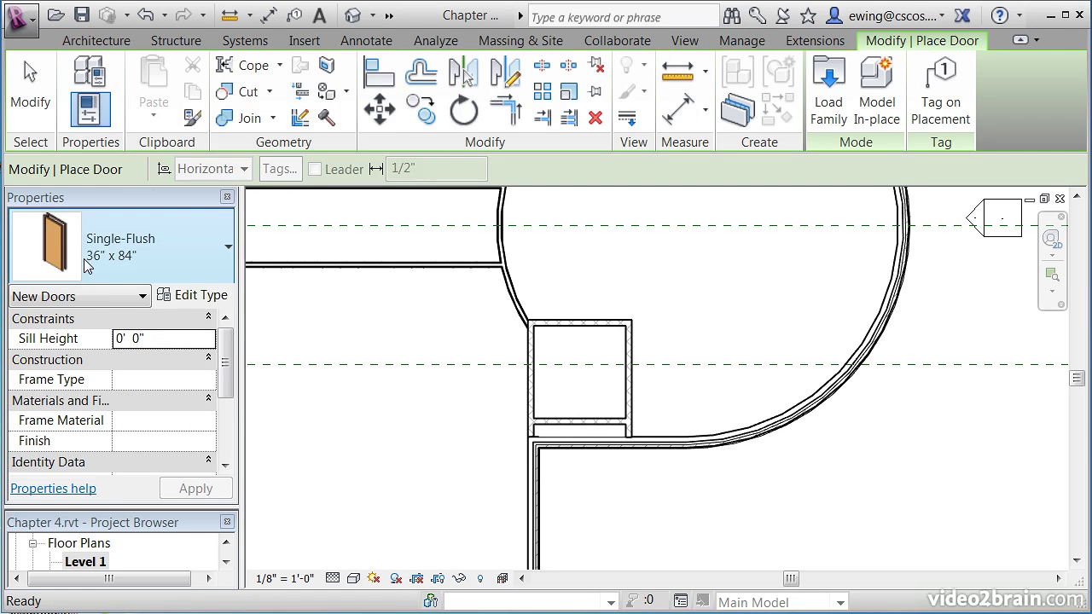
pyautogui.click(181, 253)
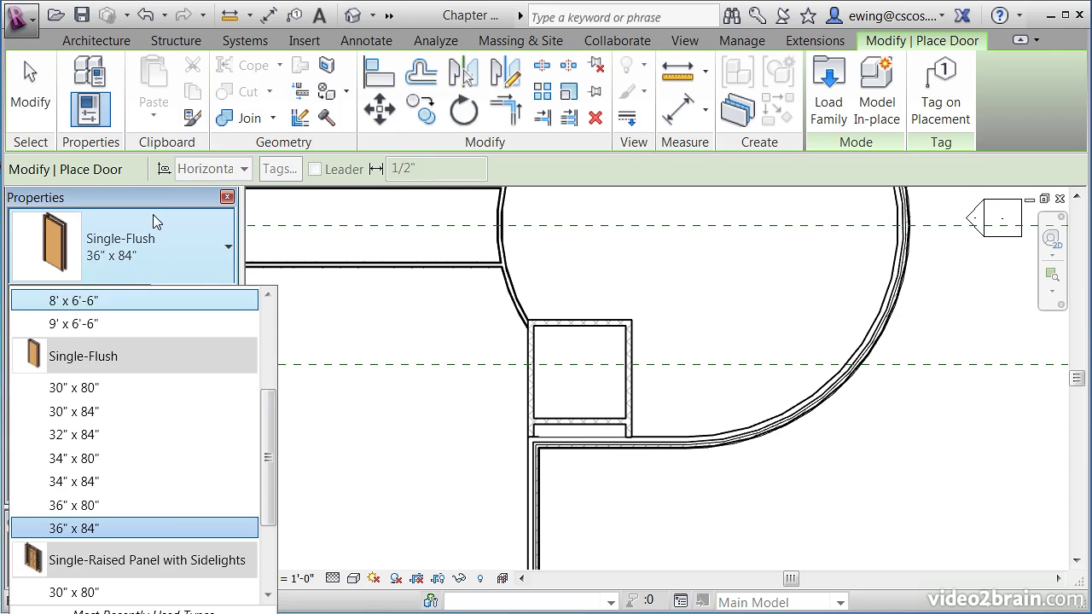
pyautogui.click(183, 258)
pyautogui.click(214, 258)
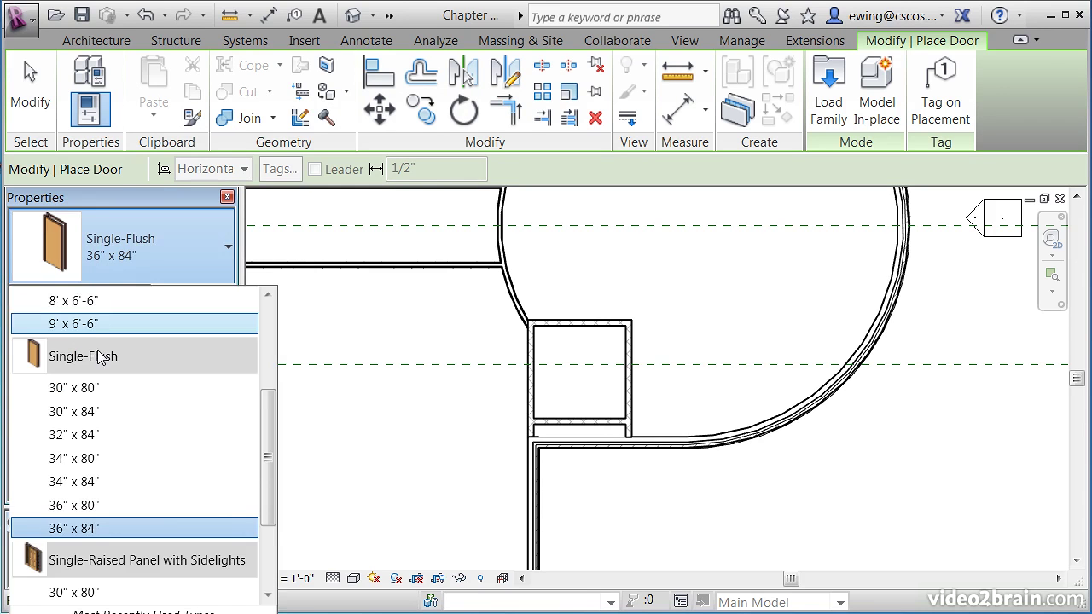
pyautogui.click(80, 529)
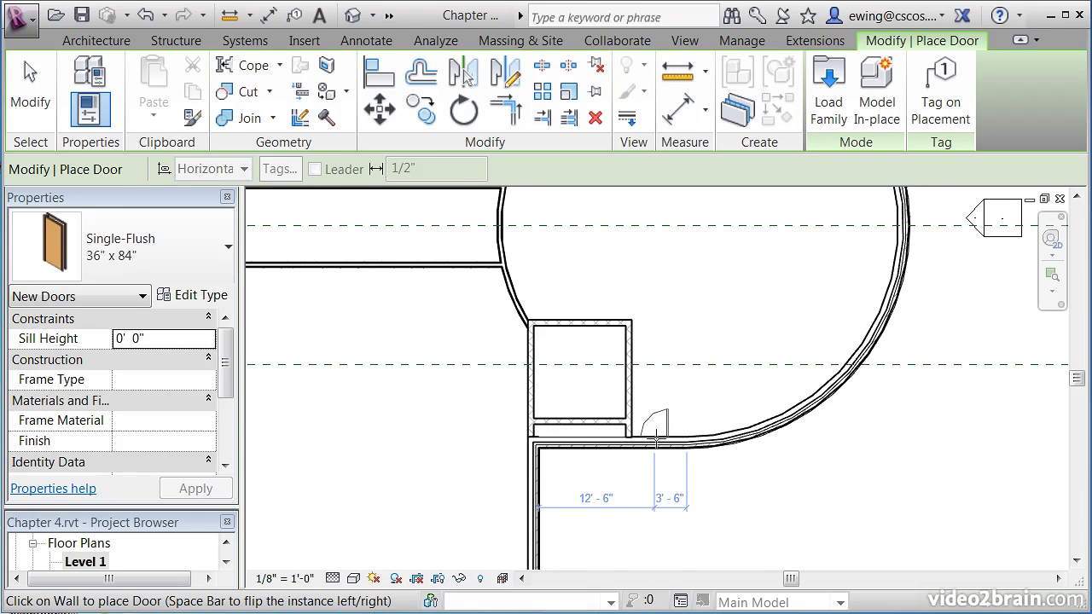
pyautogui.scroll(3, 657, 441)
pyautogui.moveTo(657, 441); pyautogui.dragTo(651, 354, button='middle')
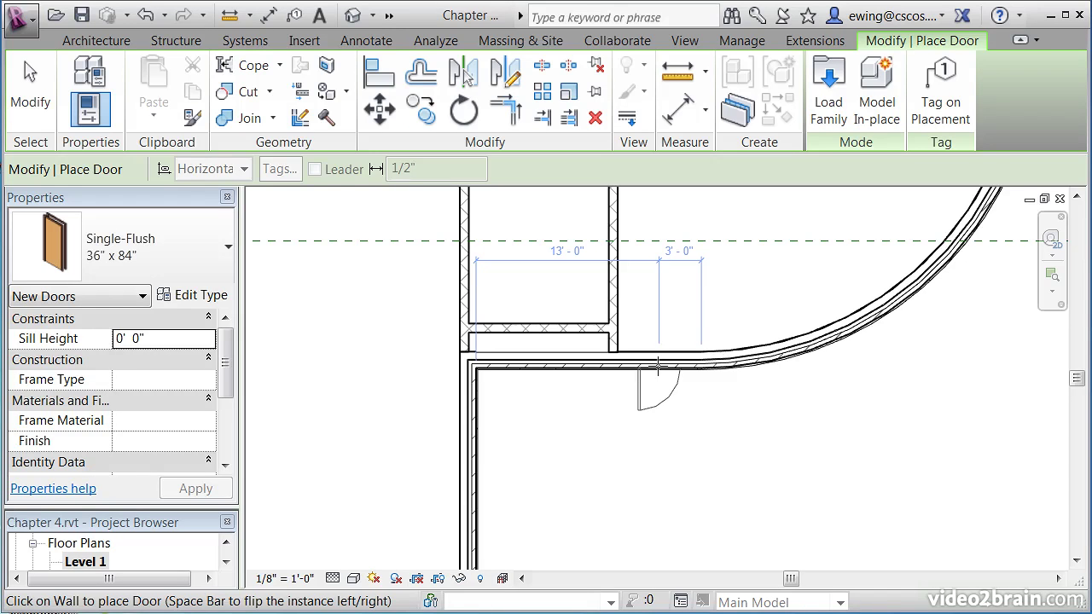
pyautogui.click(658, 365)
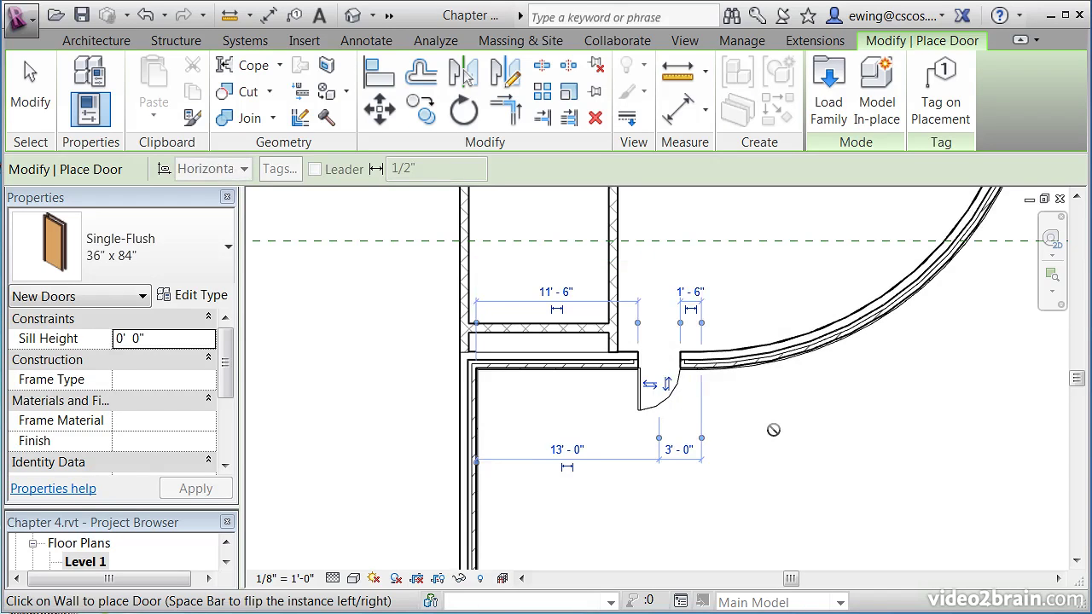
pyautogui.press('Escape')
pyautogui.press('Escape')
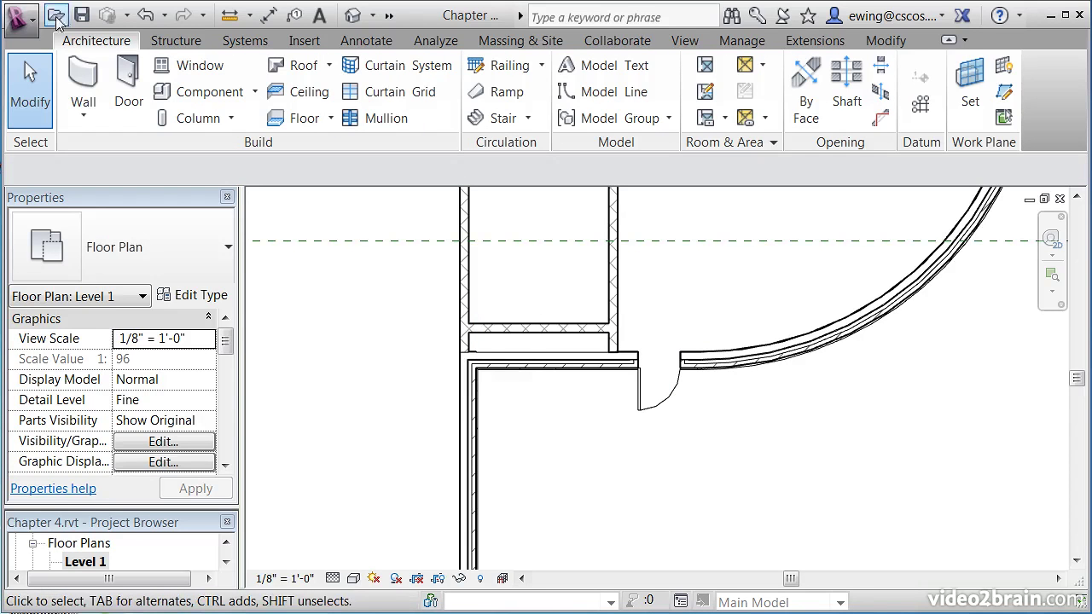
# - Tag the new single door by category without a leader
pyautogui.click(296, 18)
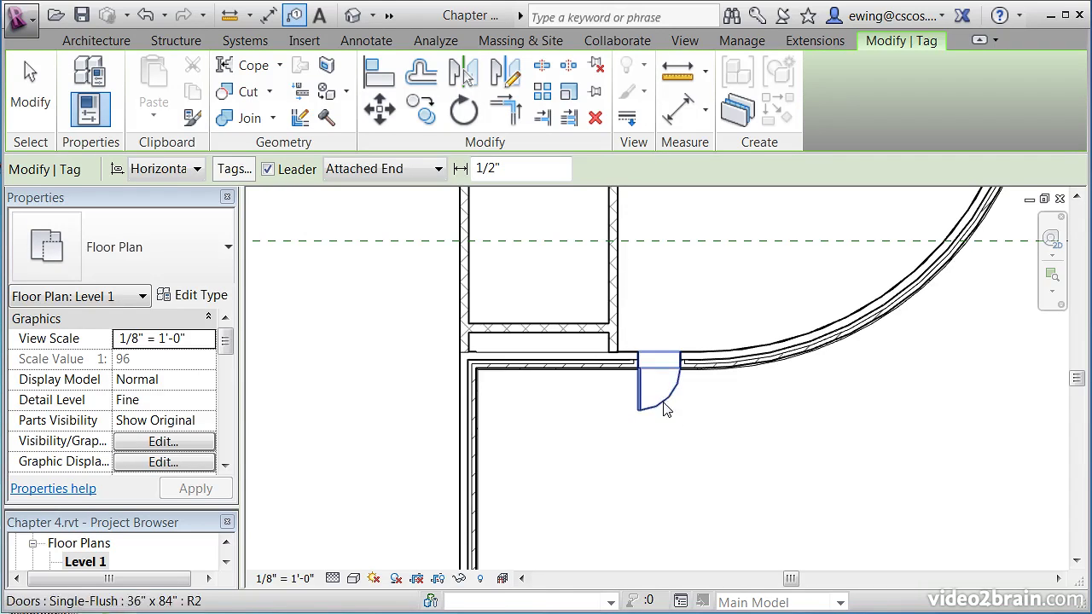
pyautogui.click(268, 169)
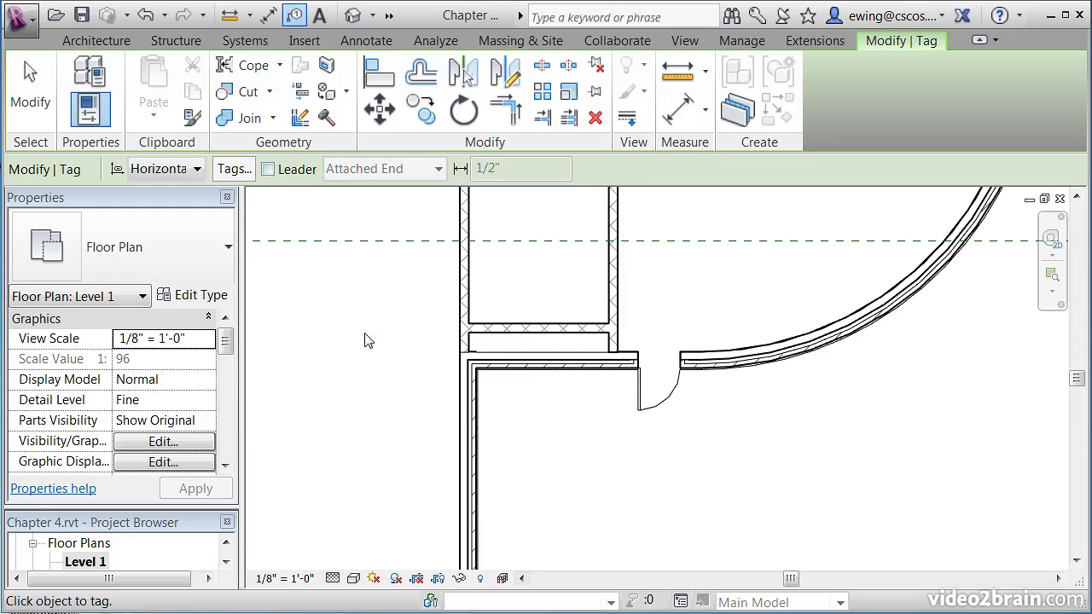
pyautogui.click(662, 414)
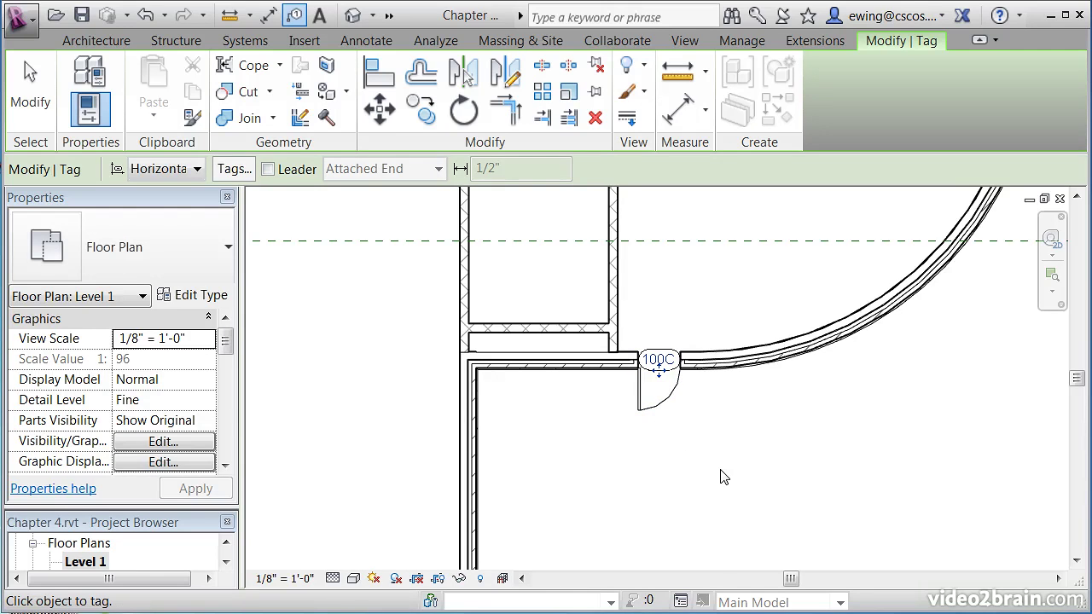
pyautogui.press('Escape')
pyautogui.press('Escape')
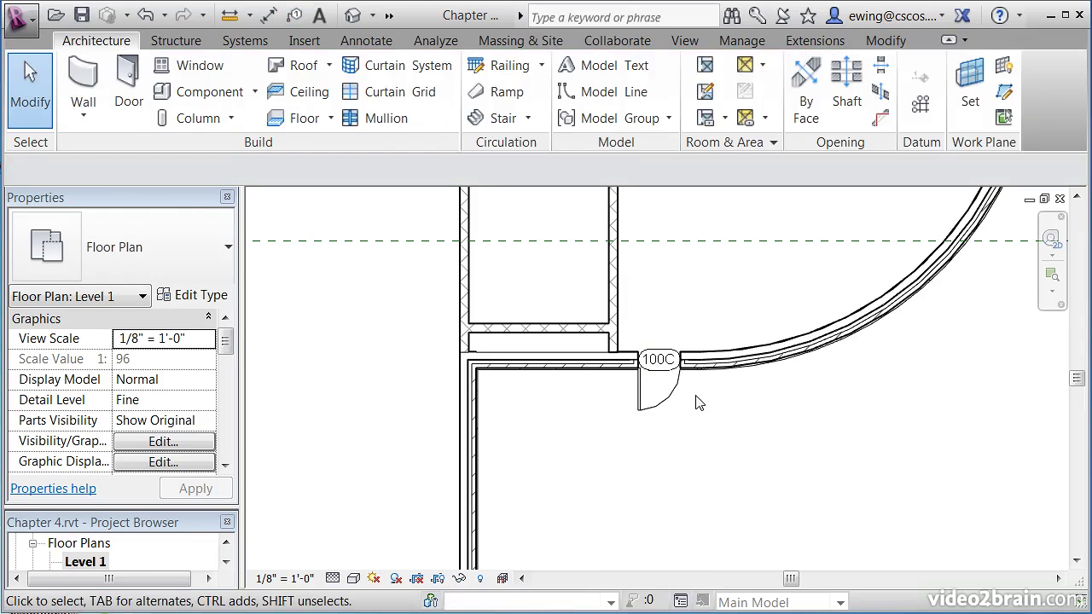
# - Change the single door's tag number to 101
pyautogui.click(657, 362)
pyautogui.click(656, 363)
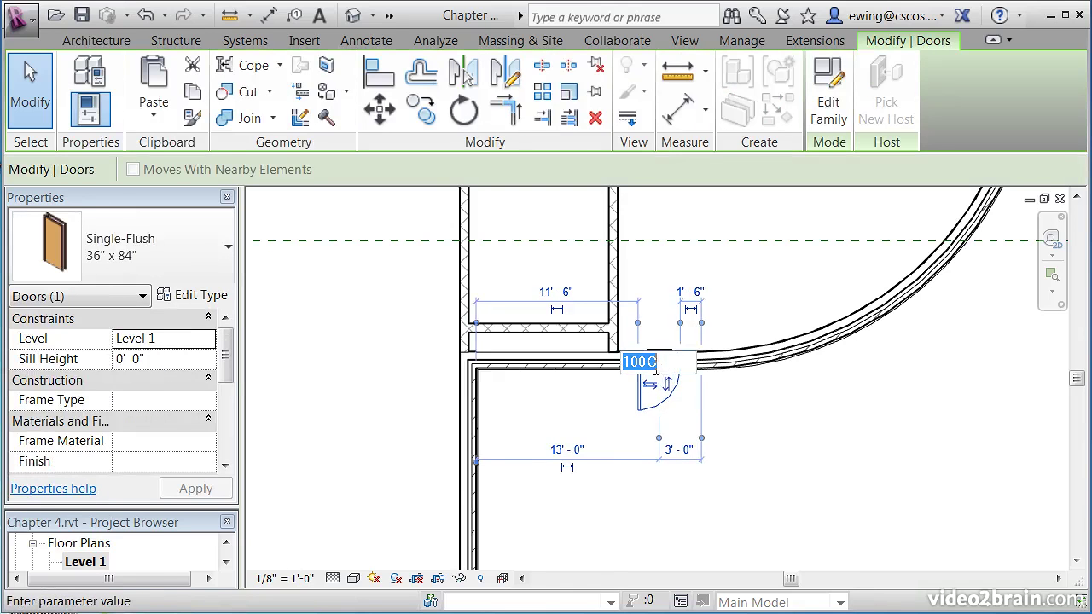
pyautogui.write('10')
pyautogui.click(805, 439)
pyautogui.click(810, 448)
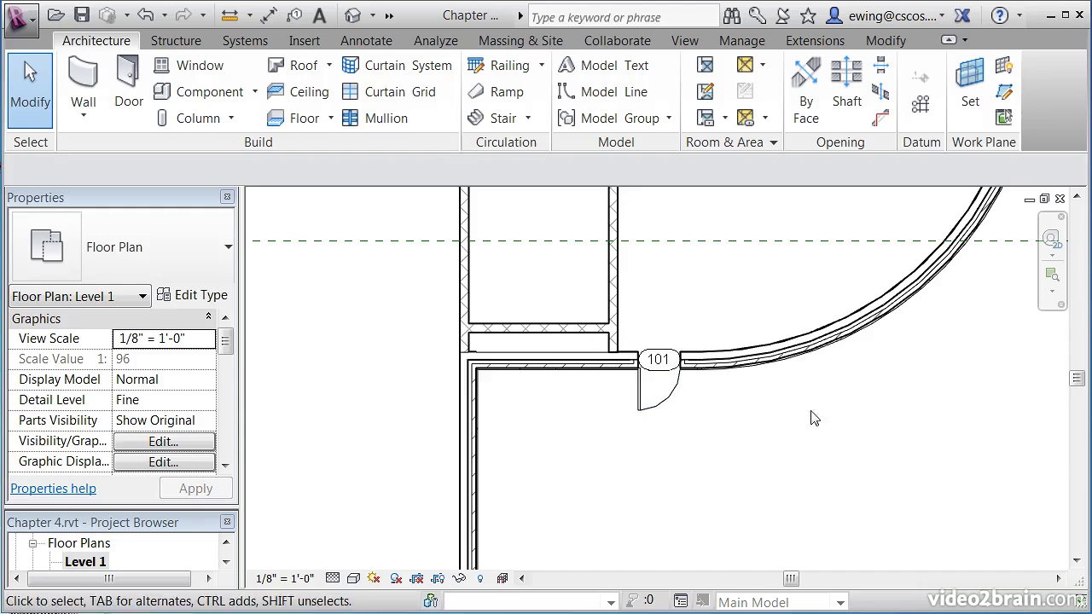
# - Set Wrapping at Inserts to Both in the type properties of the exterior wall hosting door 101, and inspect the wrapping at the opening
pyautogui.click(522, 365)
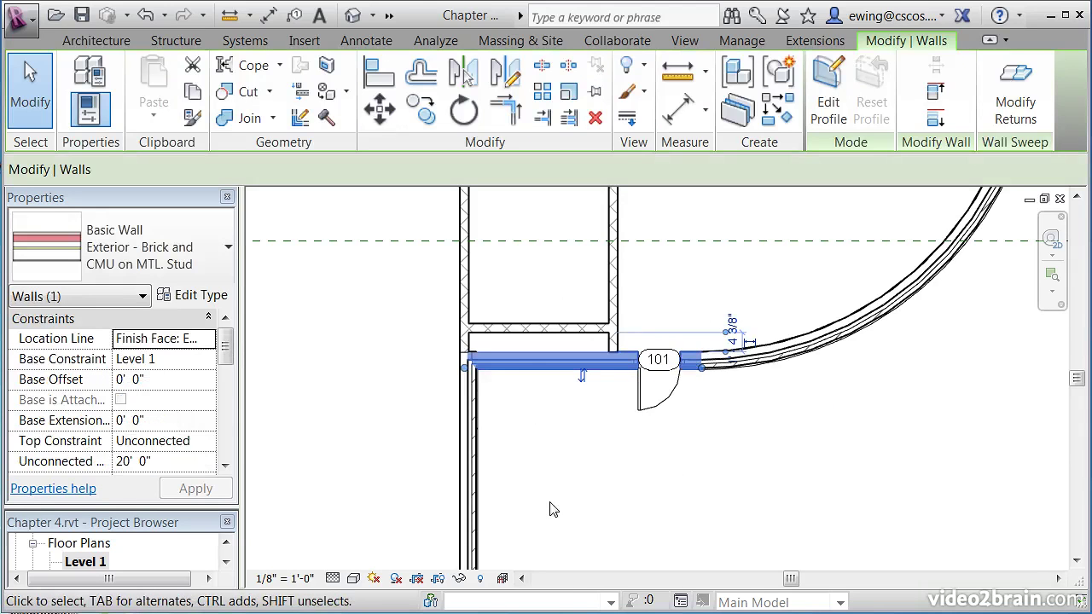
pyautogui.click(174, 296)
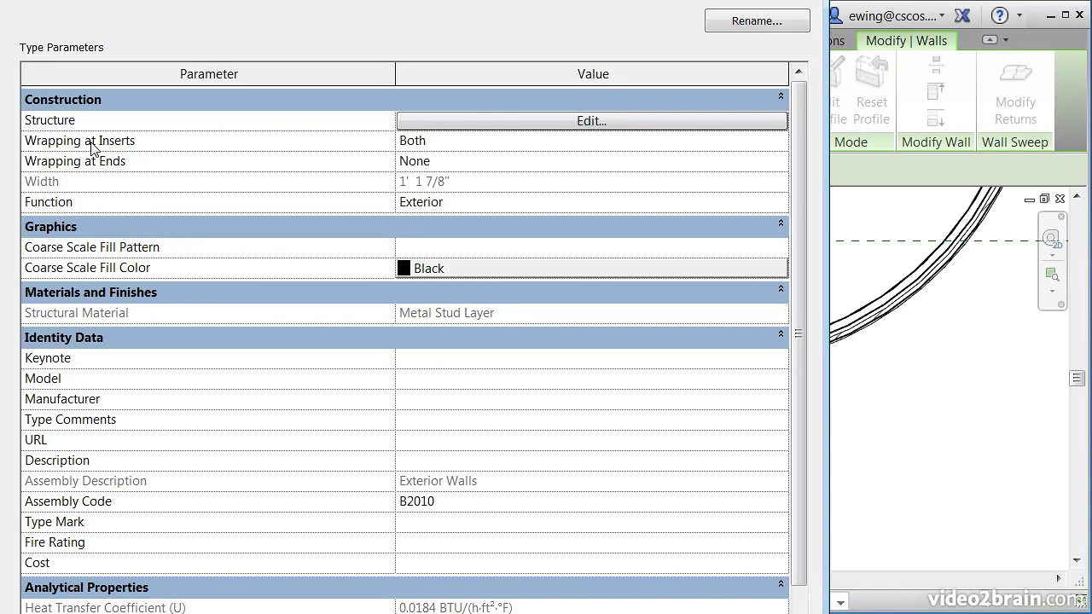
pyautogui.click(457, 144)
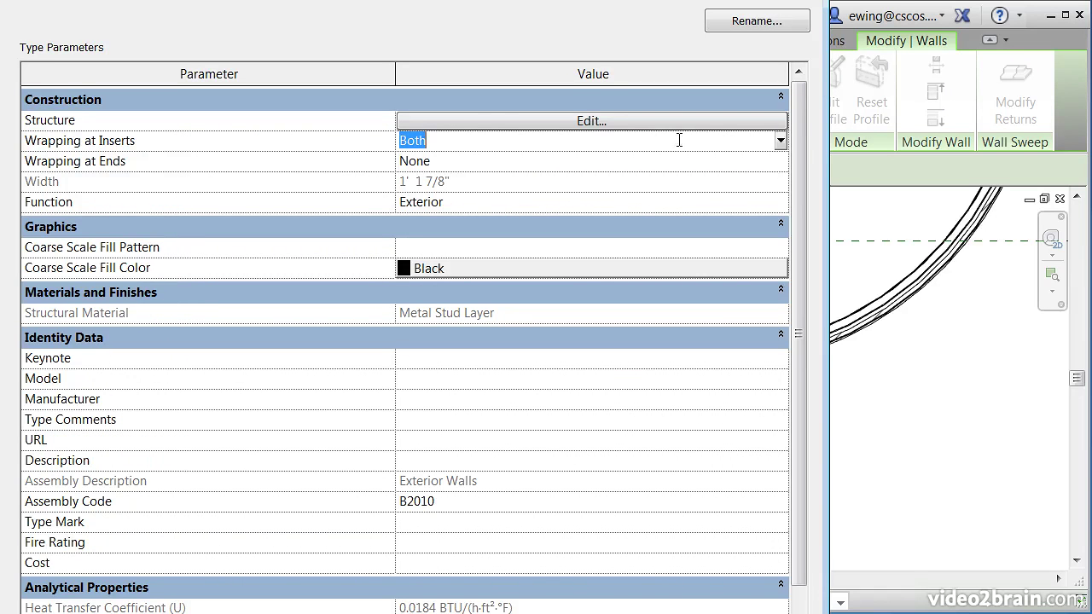
pyautogui.click(780, 140)
pyautogui.click(426, 210)
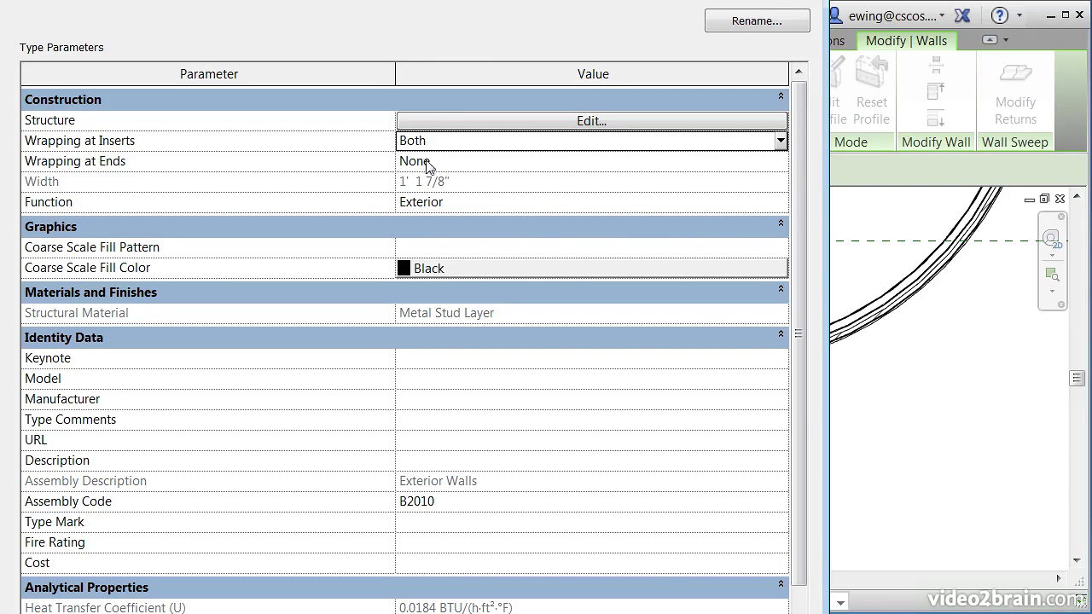
pyautogui.click(568, 613)
pyautogui.click(740, 439)
pyautogui.moveTo(652, 372); pyautogui.dragTo(655, 386, button='middle')
pyautogui.scroll(5, 657, 394)
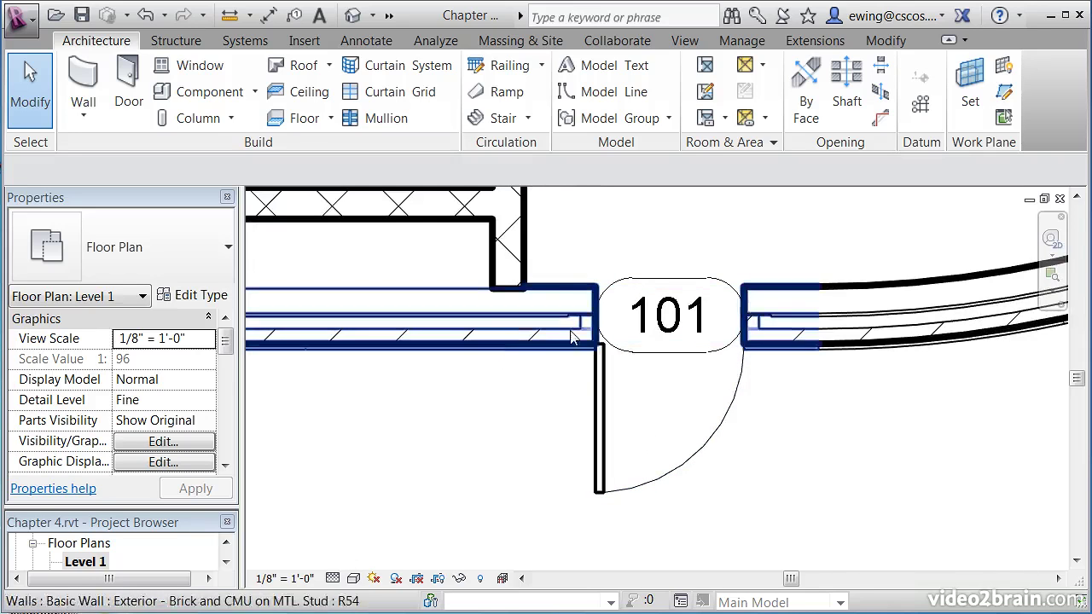
# - Place a Double-Flush 72" x 84" door with Tag on Placement midway along the short vertical exterior wall near door 101, swinging outward
pyautogui.scroll(-4, 601, 307)
pyautogui.moveTo(501, 458); pyautogui.dragTo(659, 409, button='middle')
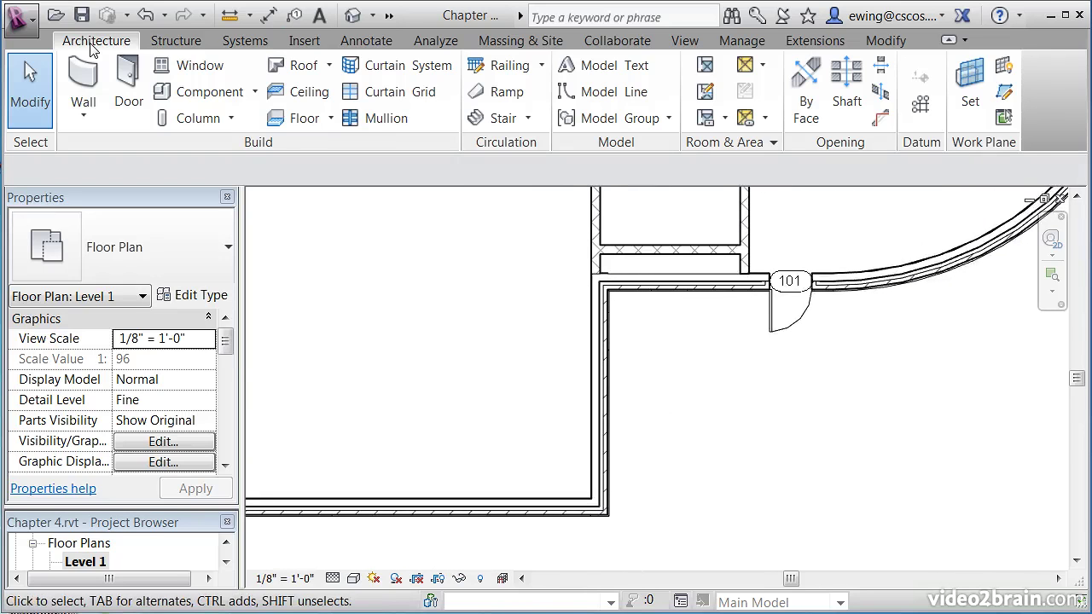
pyautogui.click(129, 85)
pyautogui.click(169, 259)
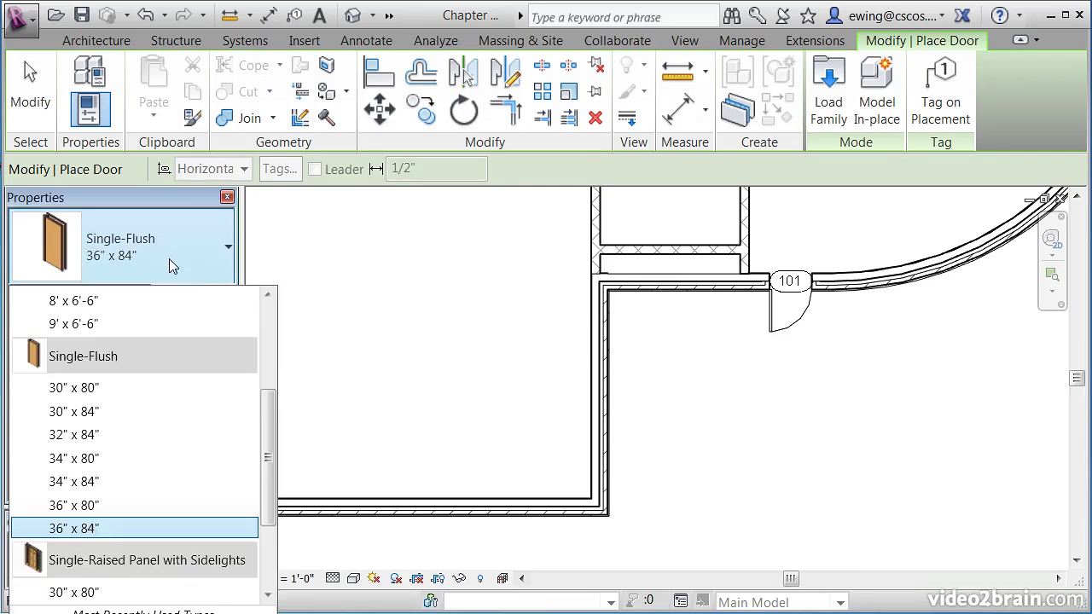
pyautogui.moveTo(264, 398); pyautogui.dragTo(269, 295)
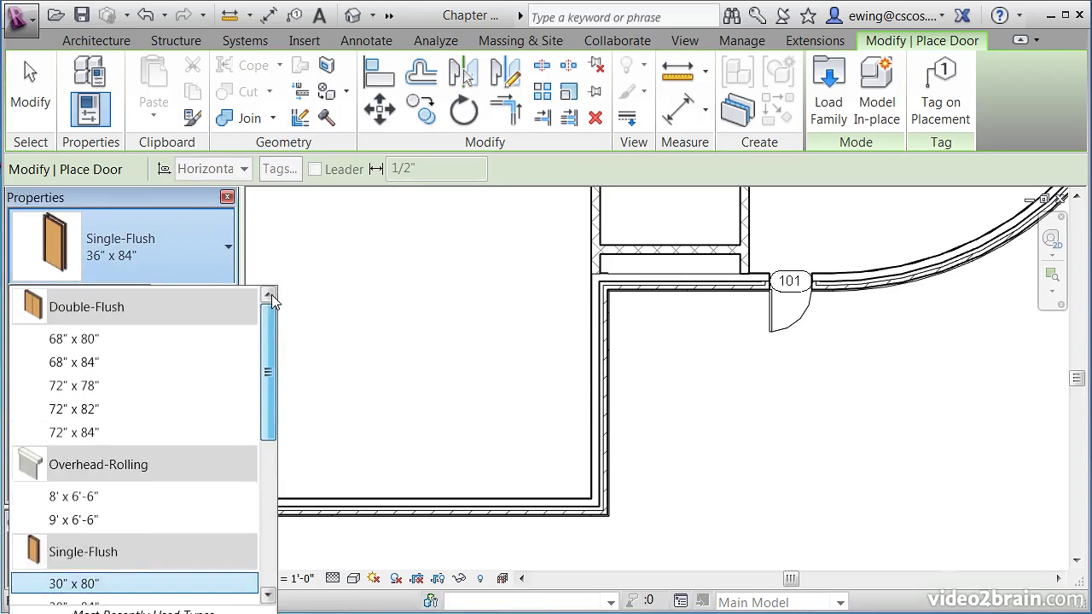
pyautogui.moveTo(79, 435)
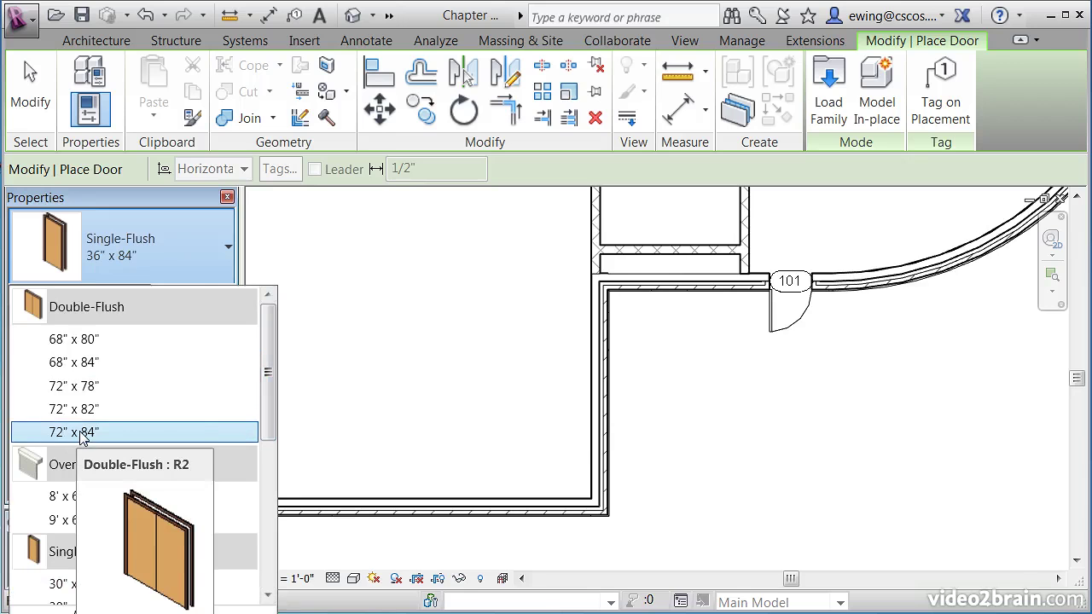
pyautogui.click(79, 433)
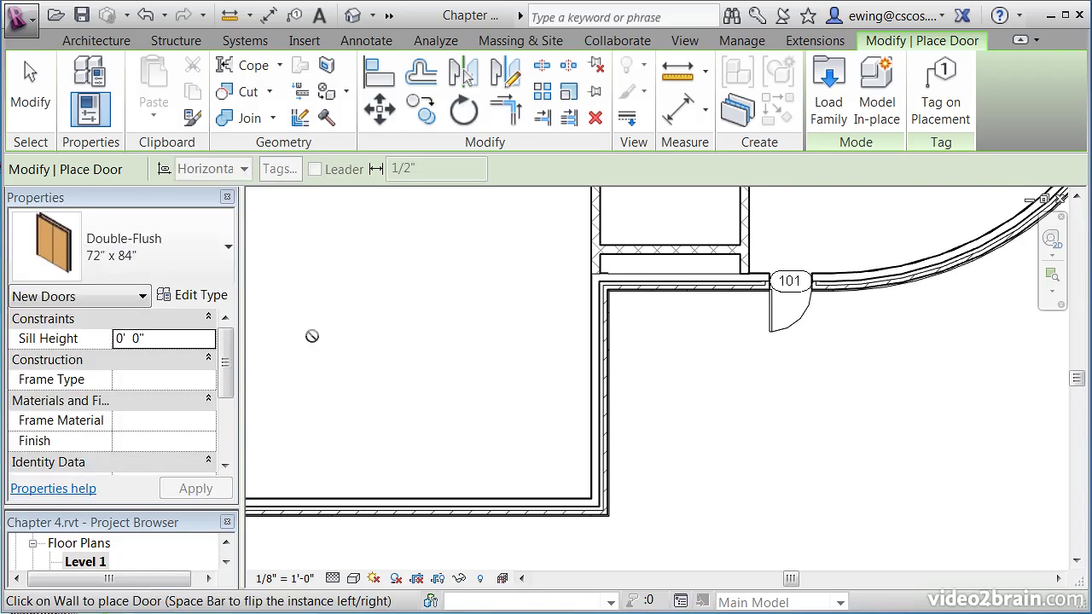
pyautogui.click(945, 101)
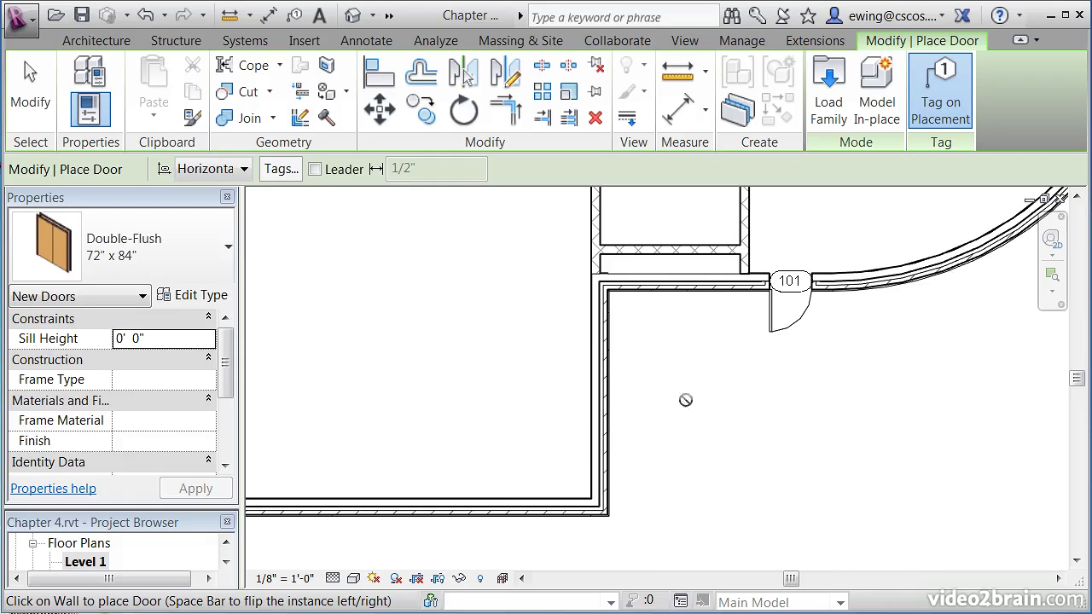
pyautogui.click(603, 395)
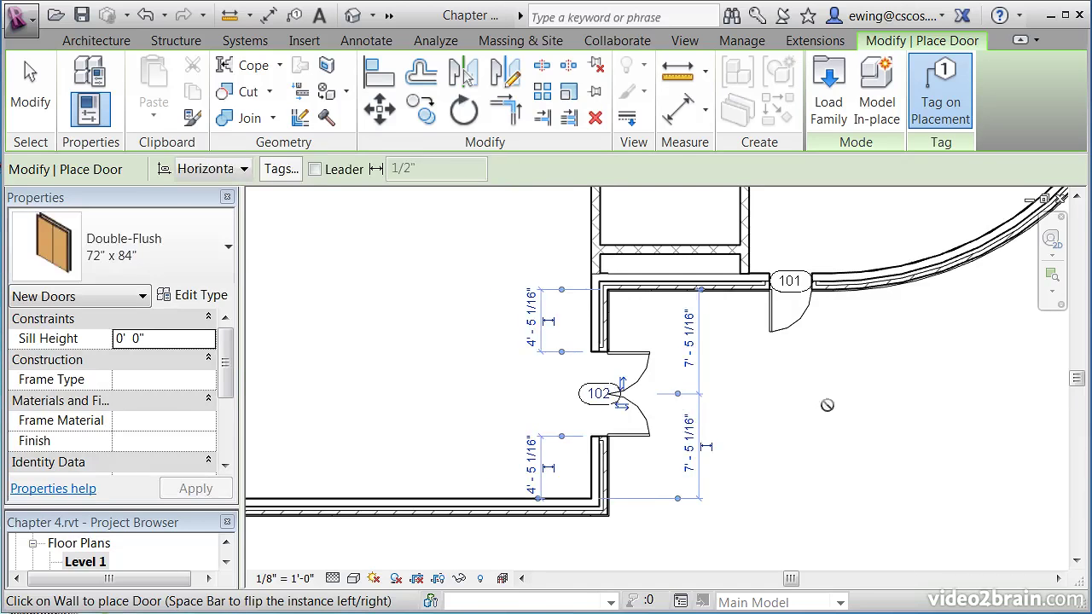
pyautogui.press('Escape')
pyautogui.press('Escape')
# - Move the double door's tag 102 inside the building, clear of the wall and door swing
pyautogui.scroll(5, 595, 441)
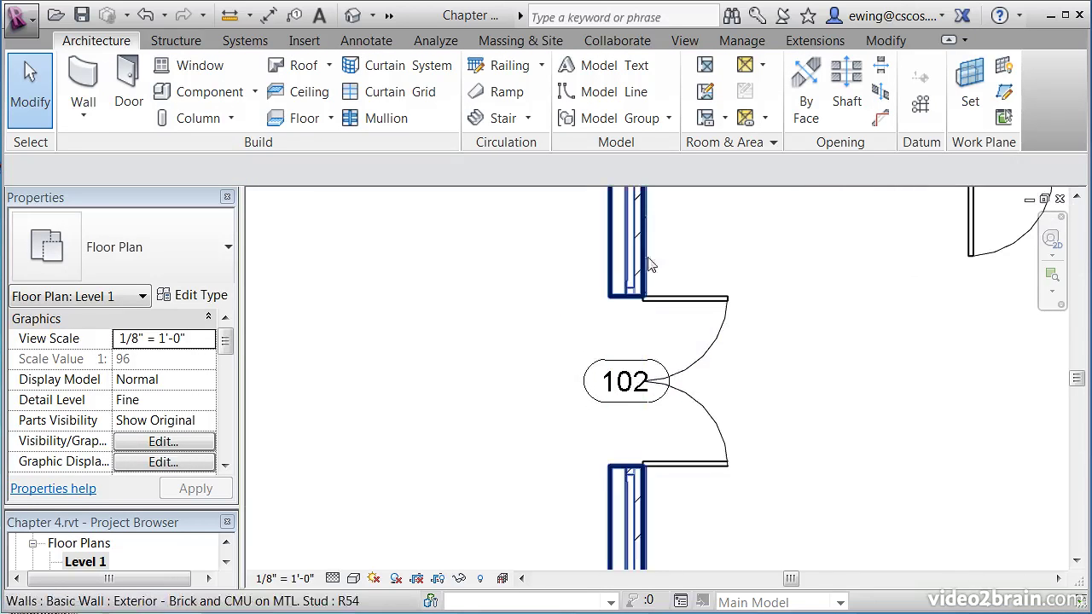
pyautogui.scroll(-1, 567, 323)
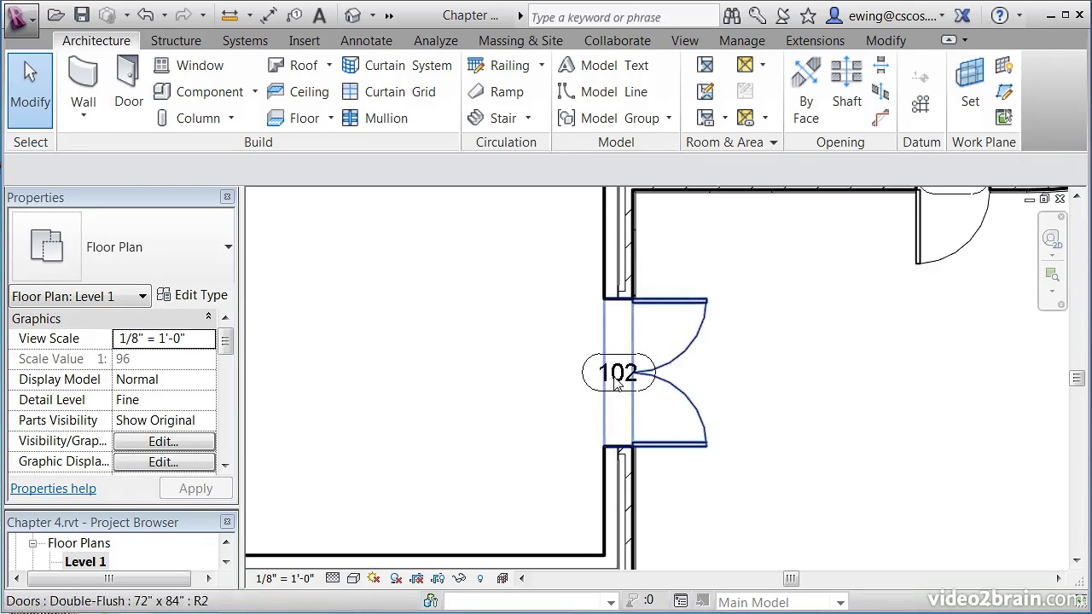
pyautogui.moveTo(751, 356); pyautogui.dragTo(707, 398, button='middle')
pyautogui.scroll(-1, 706, 427)
pyautogui.moveTo(707, 443); pyautogui.dragTo(754, 324, button='middle')
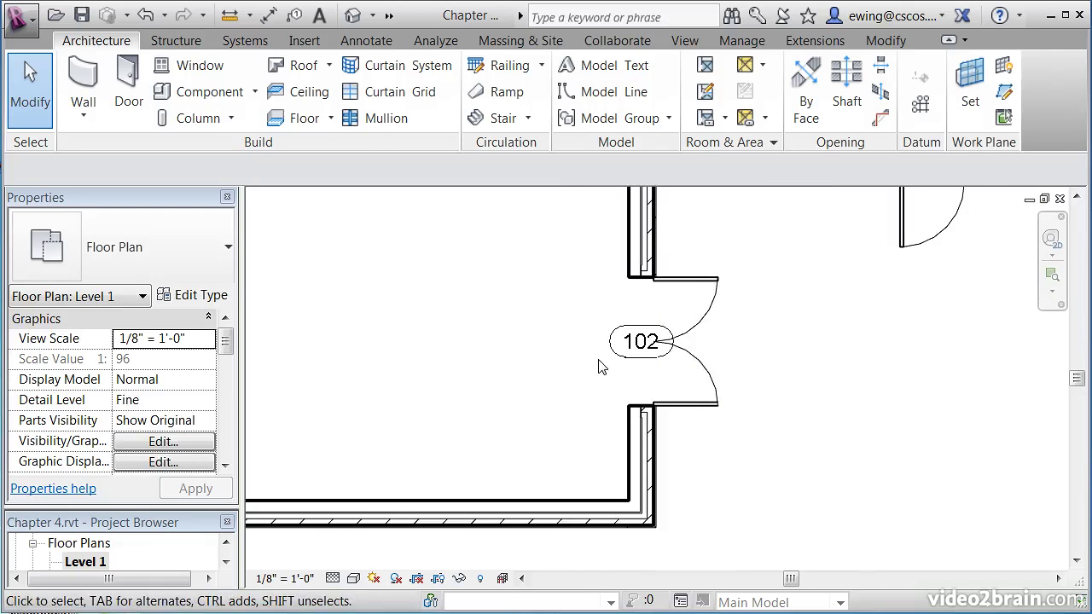
pyautogui.click(619, 358)
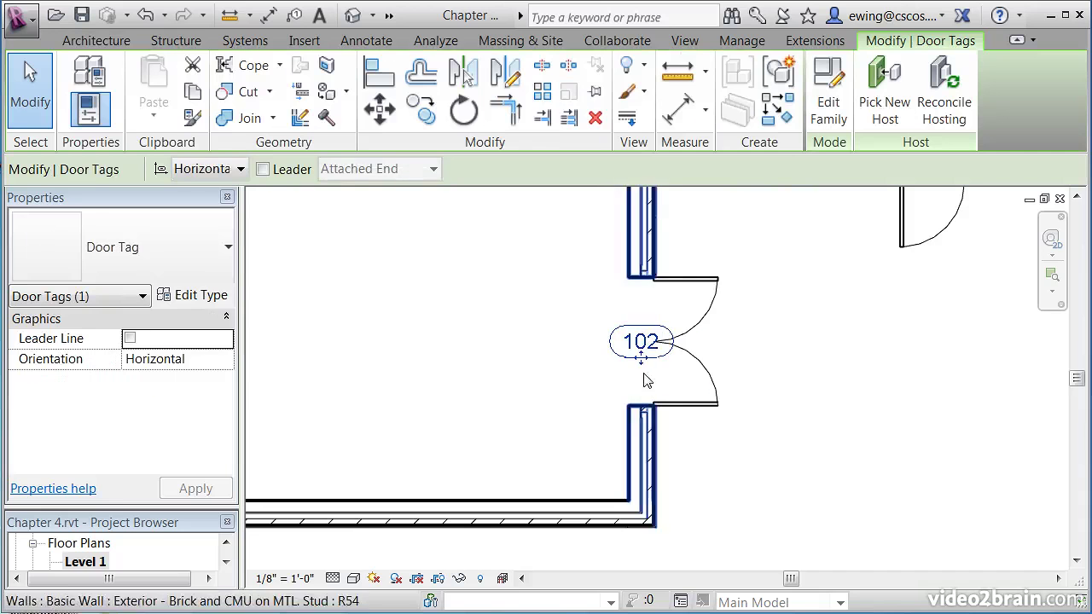
pyautogui.moveTo(645, 365); pyautogui.dragTo(580, 364)
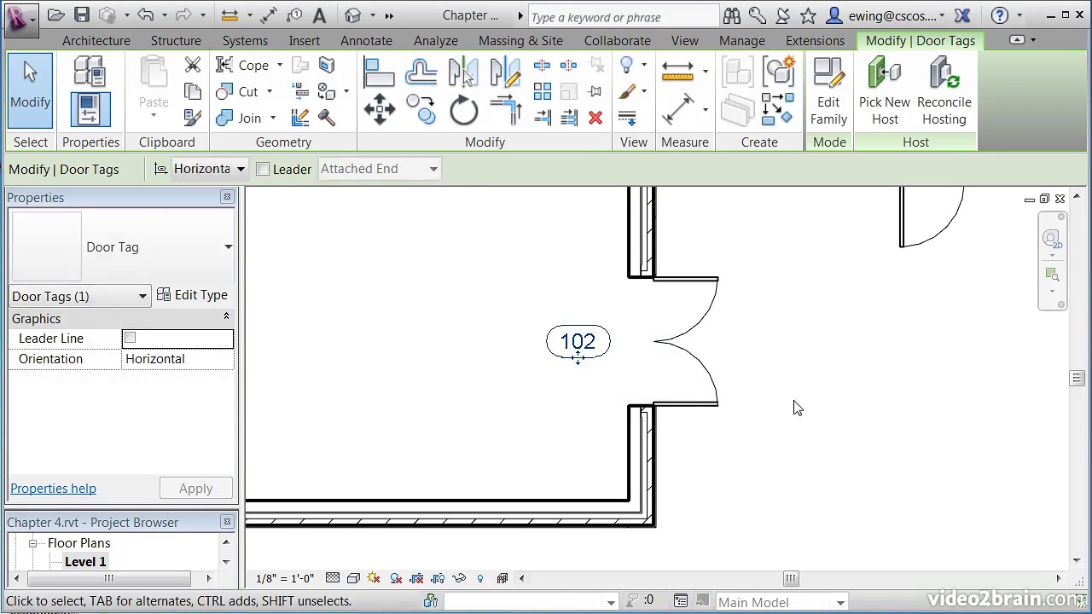
pyautogui.click(834, 418)
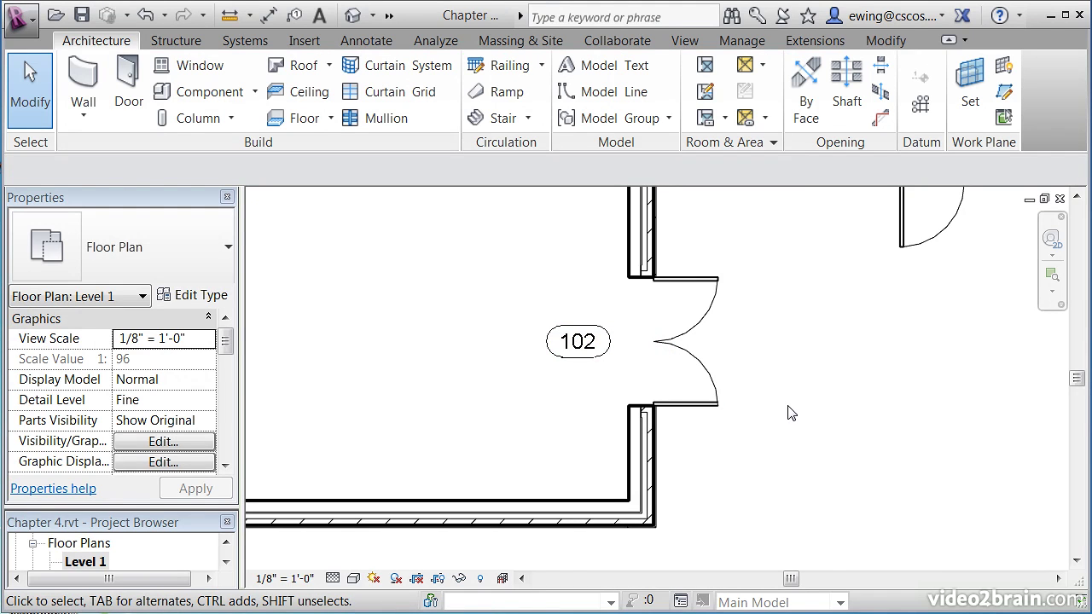
pyautogui.scroll(-5, 786, 413)
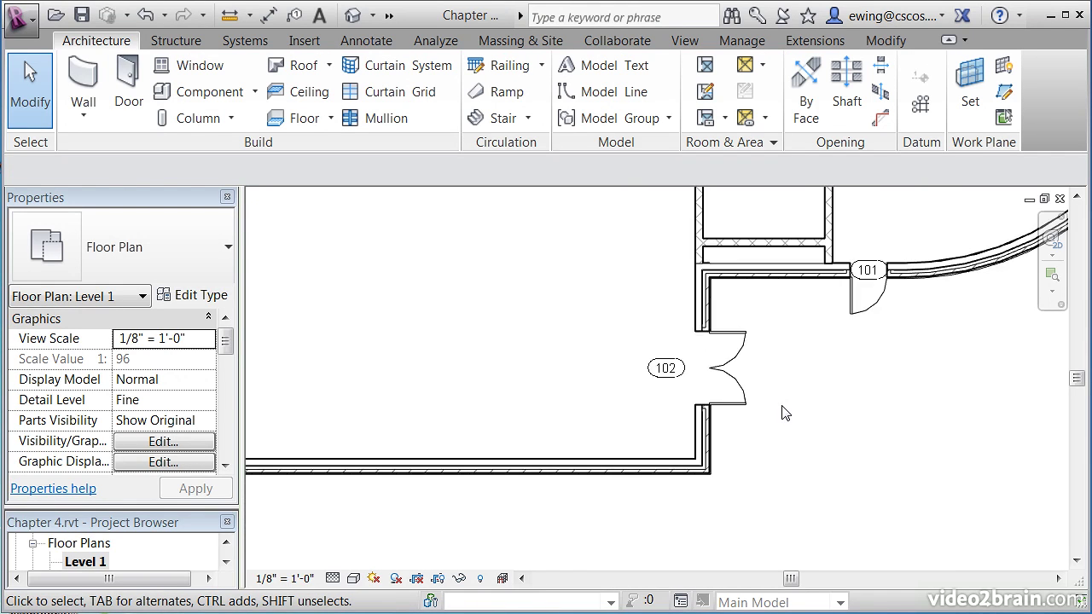
# - Place a Single-Raised Panel with Sidelights 36" x 84" door in the exterior wall at the corridor's west end, centered on the corridor and swinging outward
pyautogui.scroll(5, 546, 388)
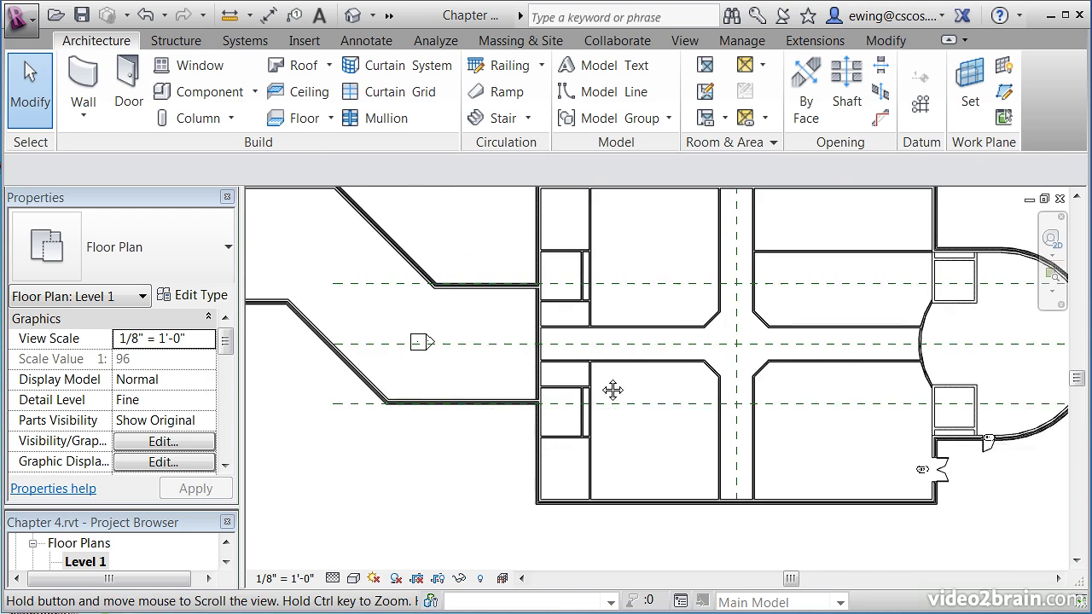
pyautogui.moveTo(587, 393); pyautogui.dragTo(589, 329, button='middle')
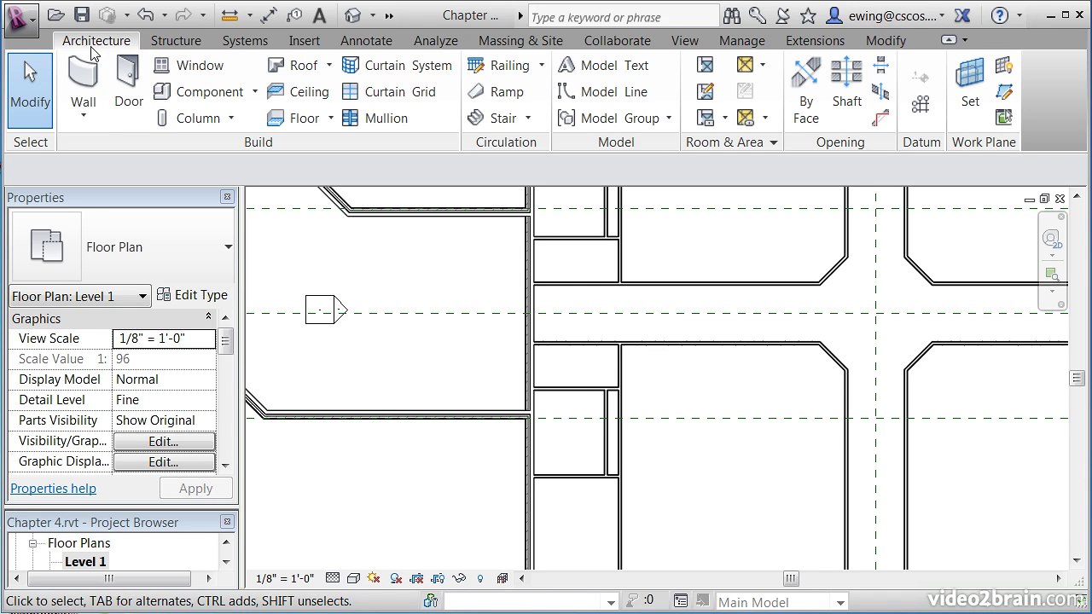
pyautogui.click(129, 85)
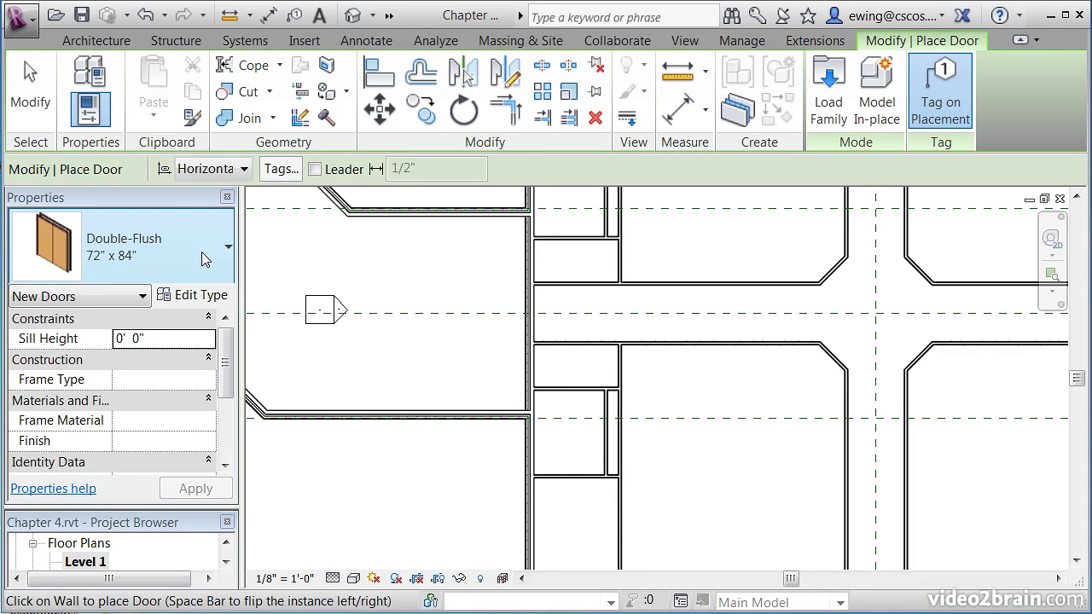
pyautogui.click(201, 252)
pyautogui.moveTo(269, 380); pyautogui.dragTo(267, 533)
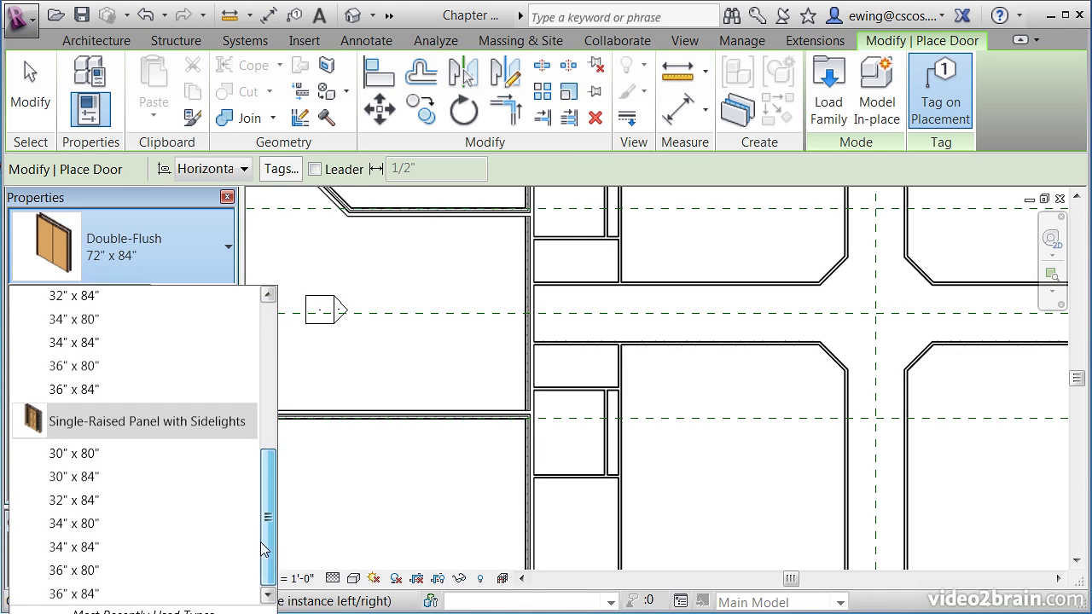
pyautogui.click(67, 595)
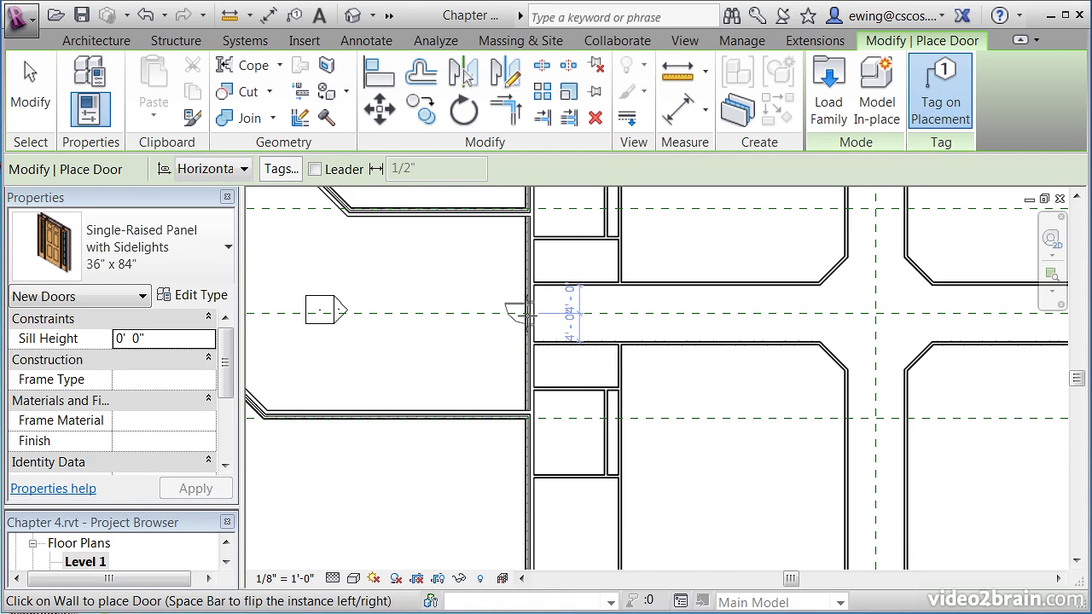
pyautogui.scroll(3, 527, 316)
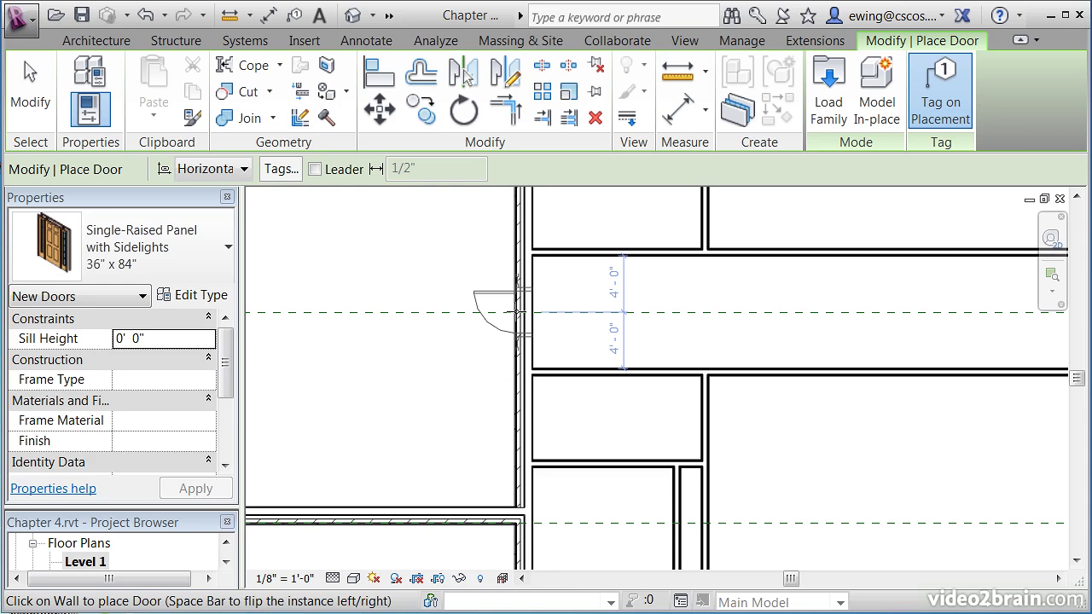
pyautogui.click(510, 313)
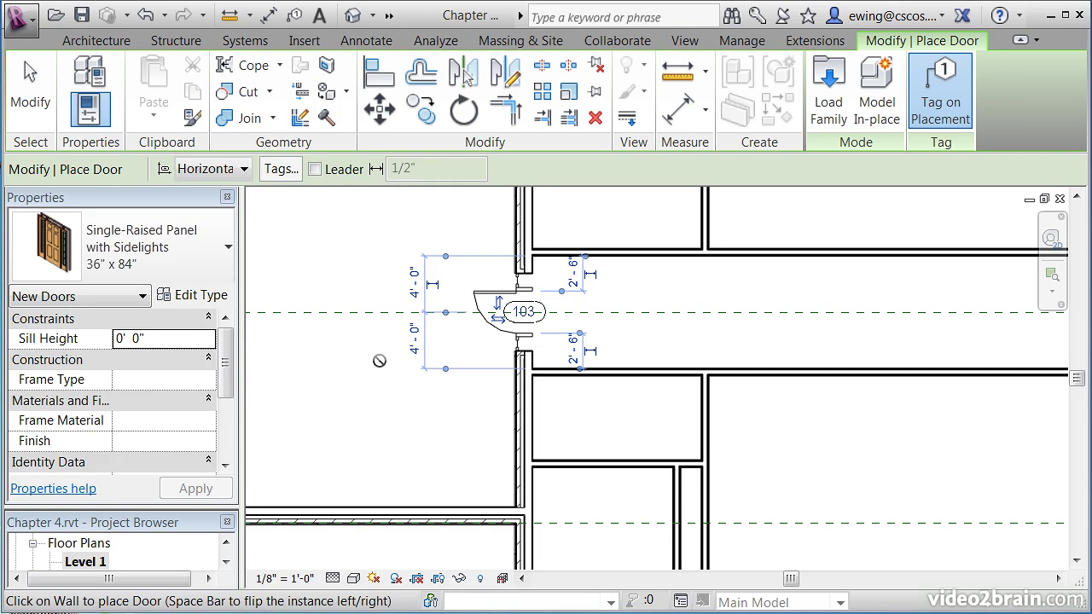
pyautogui.press('Escape')
pyautogui.press('Escape')
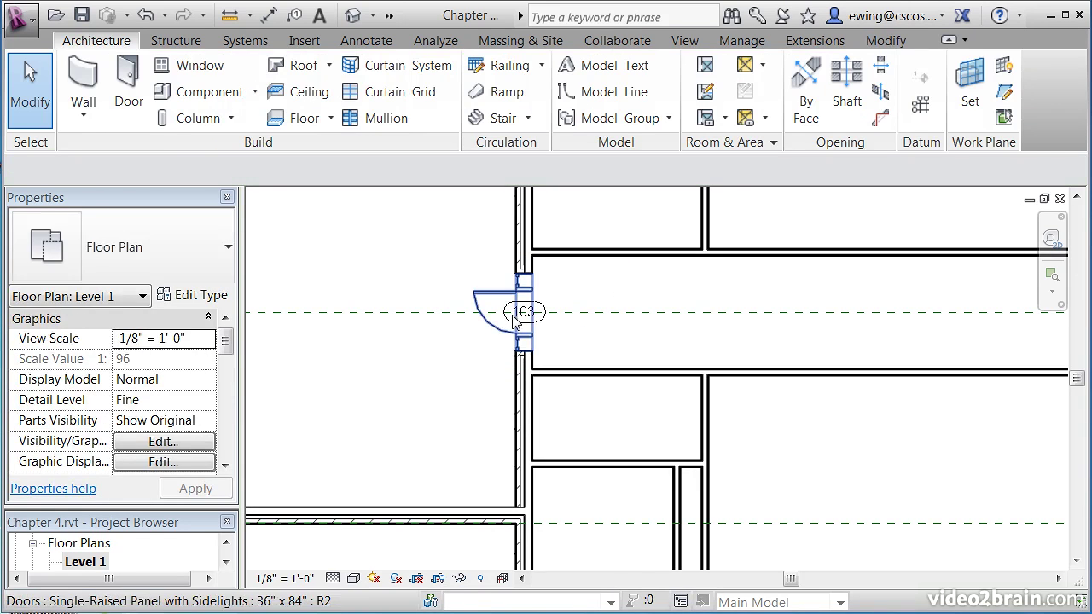
# - Set the Mark of the door with sidelights at the corridor's west end to 100A
pyautogui.scroll(2, 482, 331)
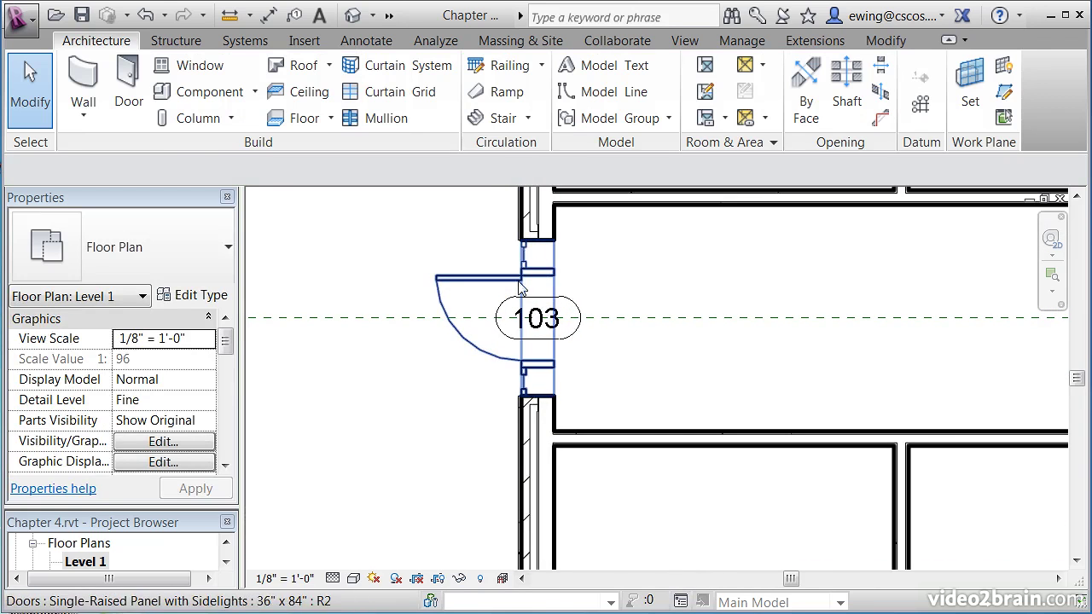
pyautogui.moveTo(593, 374); pyautogui.dragTo(555, 359, button='middle')
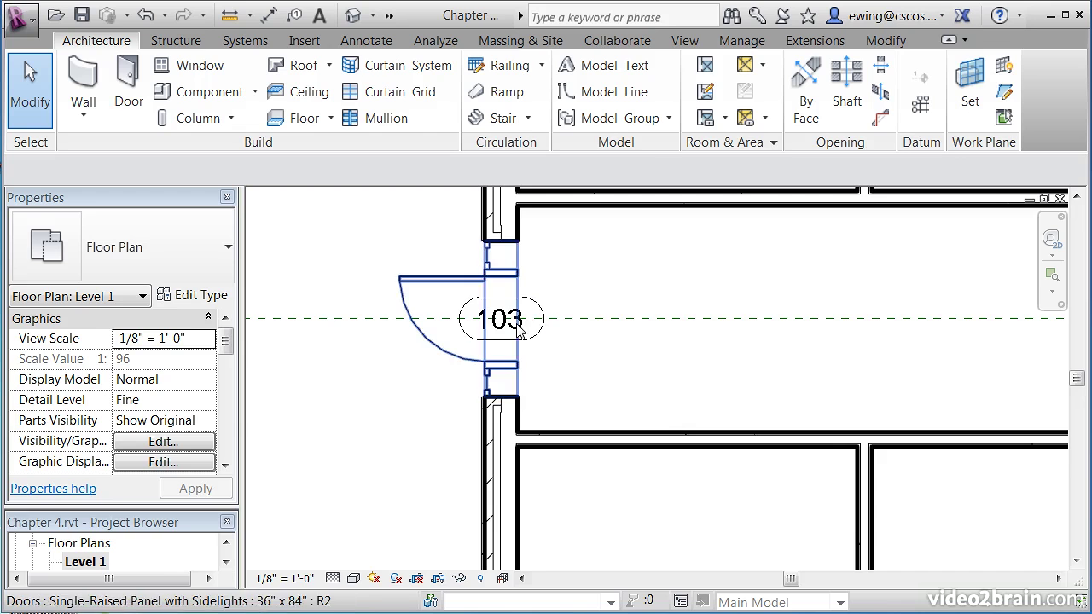
pyautogui.moveTo(560, 368)
pyautogui.mouseDown(button='middle')
pyautogui.moveTo(534, 321)
pyautogui.moveTo(575, 366)
pyautogui.mouseUp(button='middle')
pyautogui.click(428, 291)
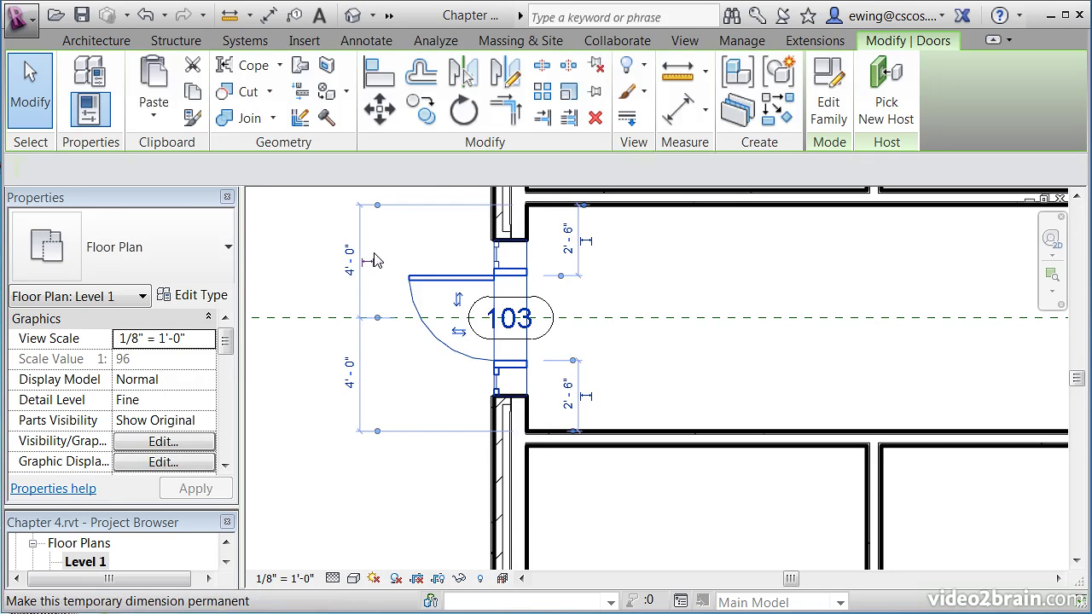
pyautogui.moveTo(226, 350); pyautogui.dragTo(227, 391)
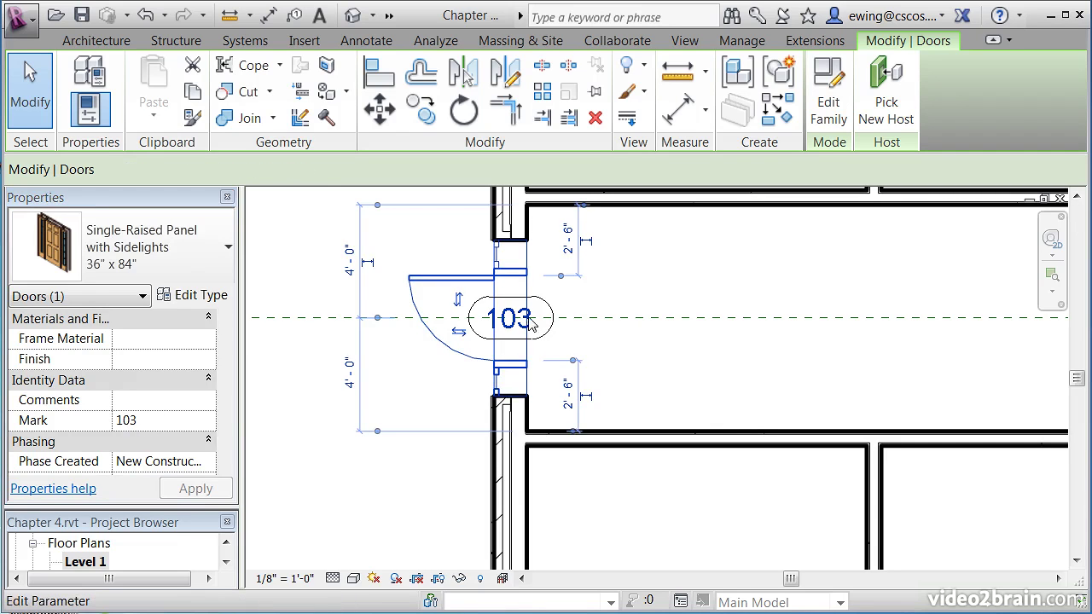
pyautogui.scroll(-4, 162, 384)
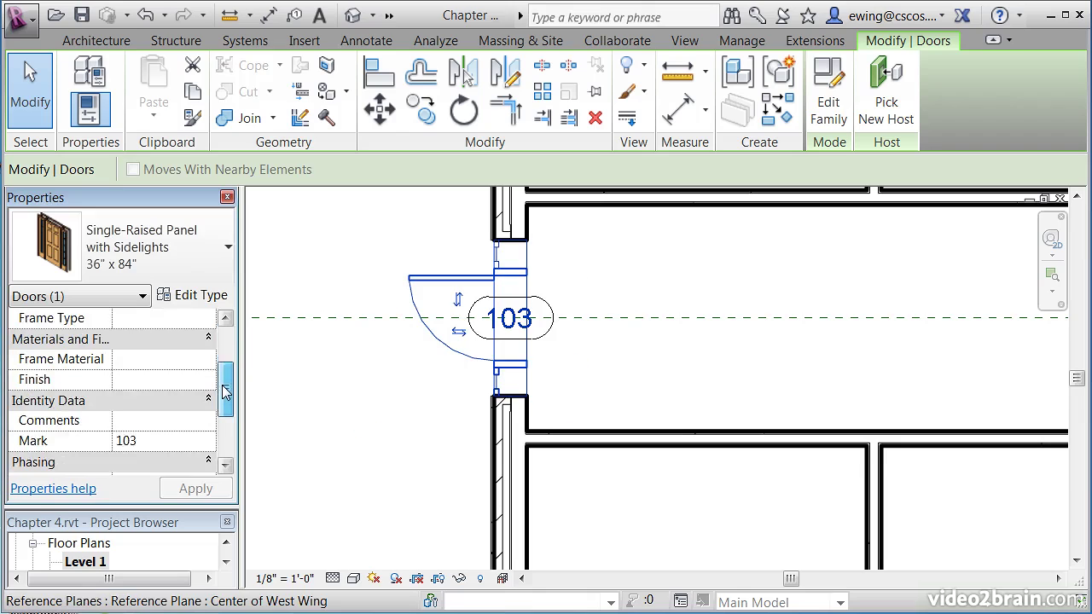
pyautogui.click(170, 418)
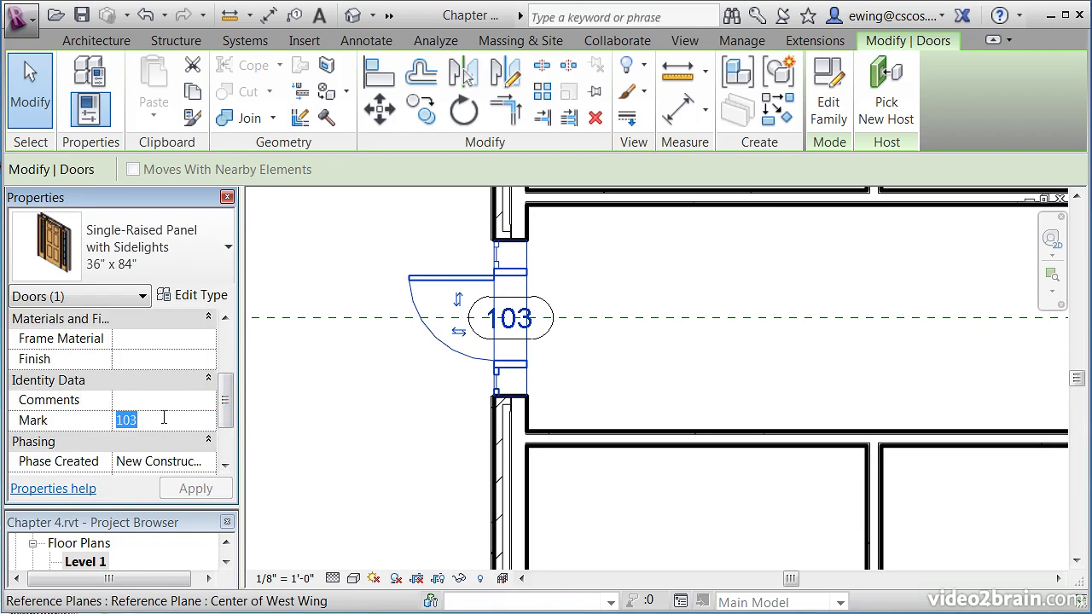
pyautogui.write('100A')
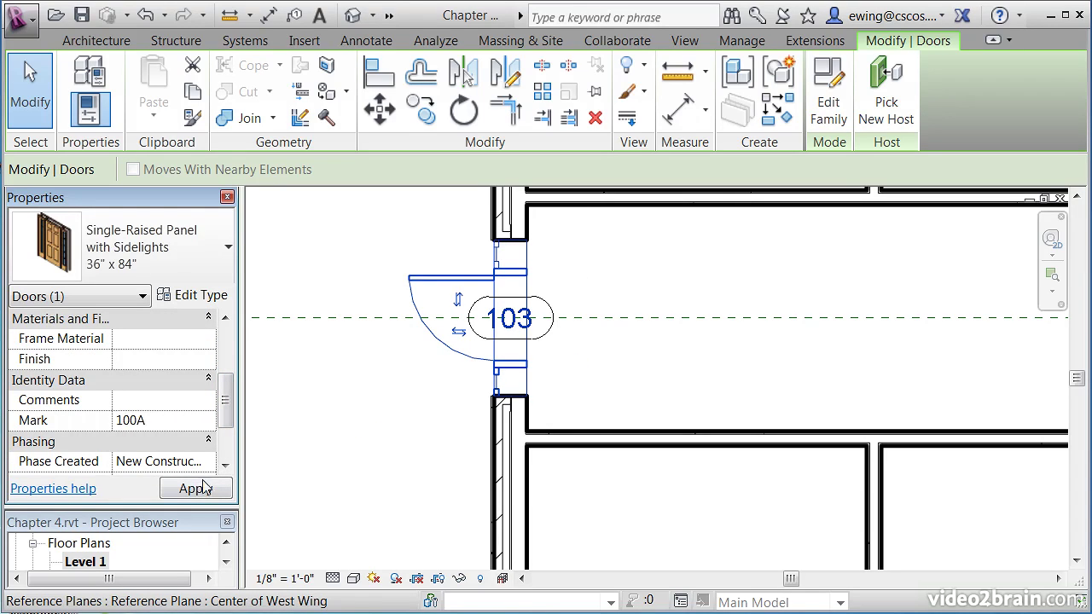
pyautogui.click(195, 488)
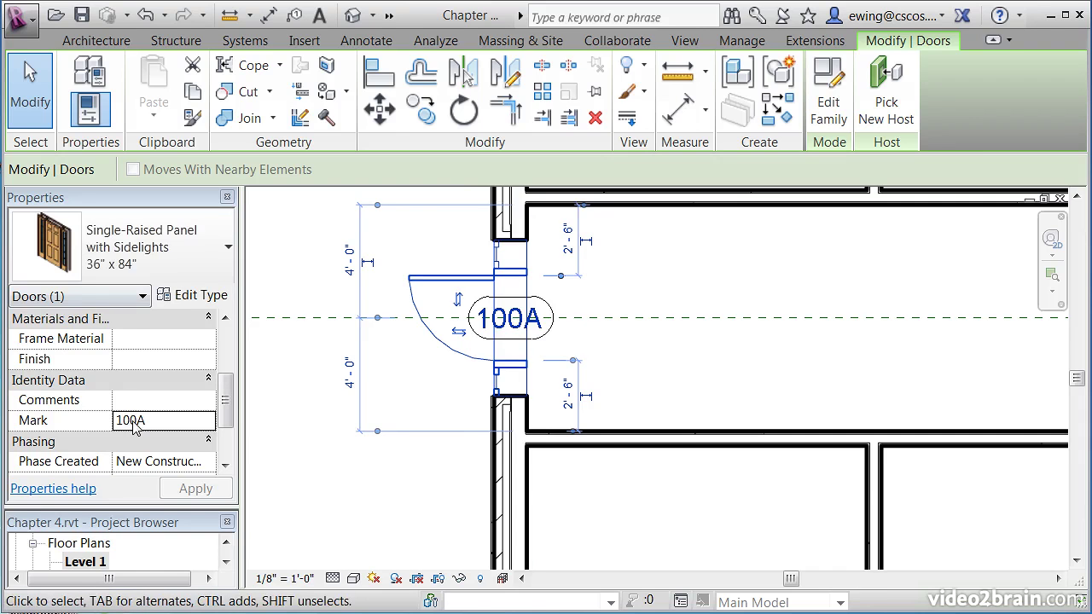
pyautogui.click(663, 348)
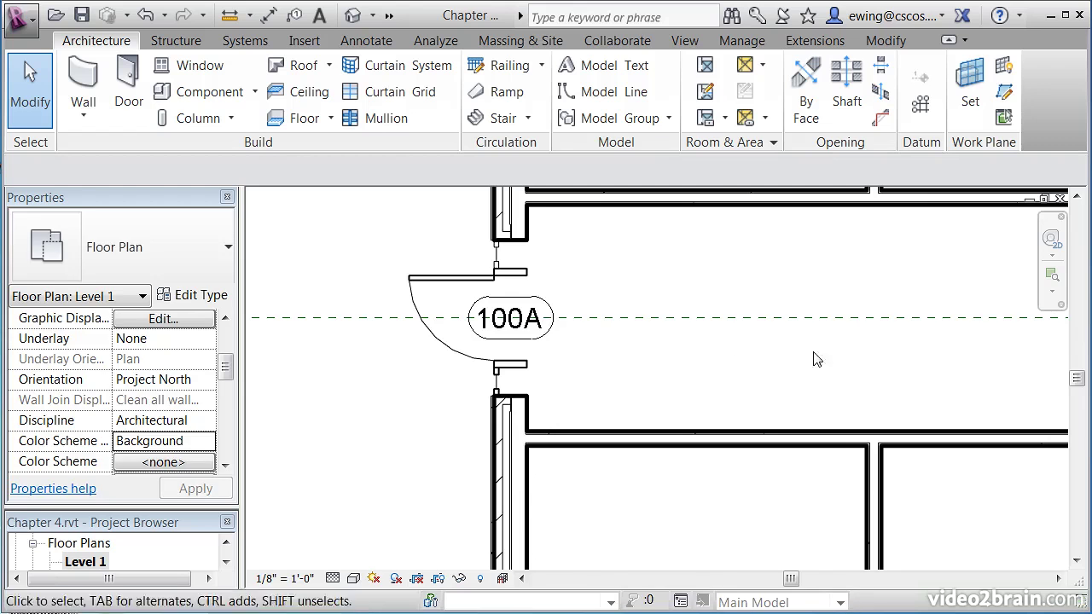
# - Place a Single-Flush 36" x 84" door in the corridor's north wall, 2'-0" from the small west room's east wall, swinging into the room
pyautogui.rightClick(443, 283)
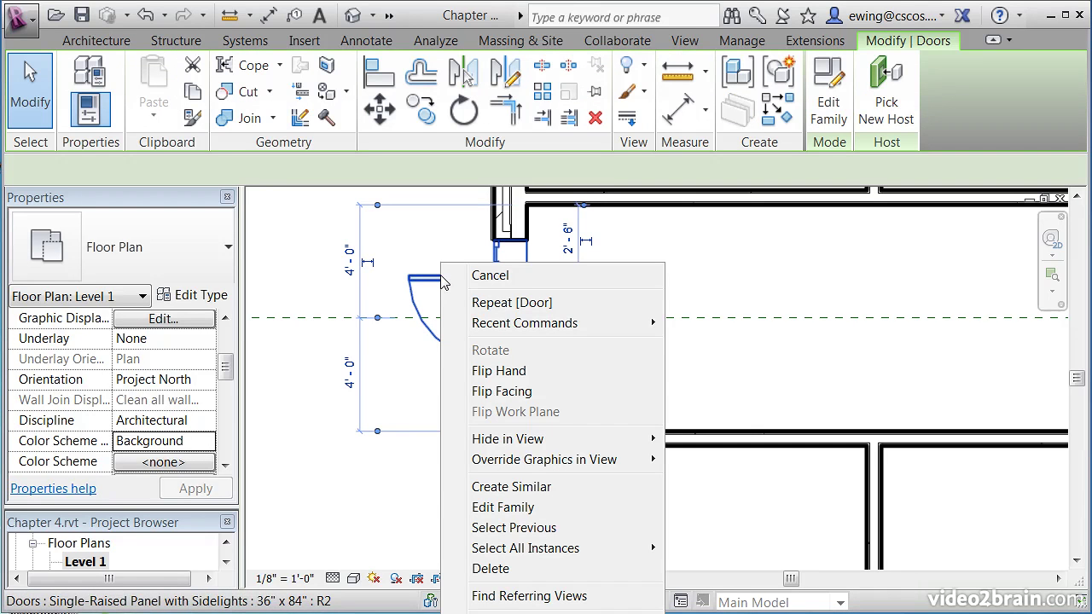
pyautogui.click(512, 486)
pyautogui.moveTo(895, 323); pyautogui.dragTo(663, 332, button='middle')
pyautogui.click(168, 252)
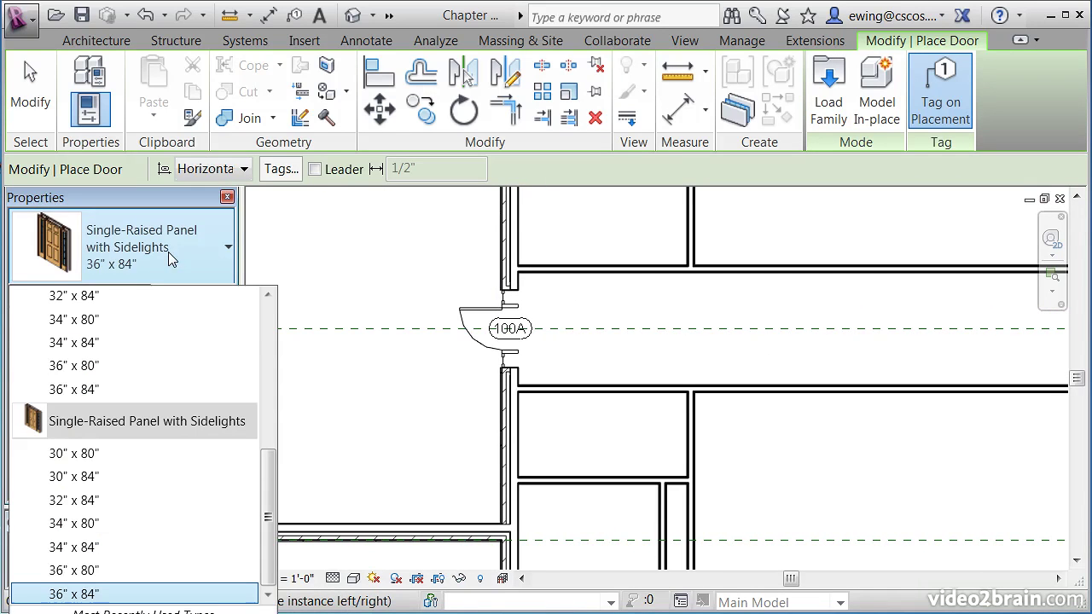
pyautogui.scroll(5, 267, 474)
pyautogui.moveTo(279, 418); pyautogui.dragTo(279, 450)
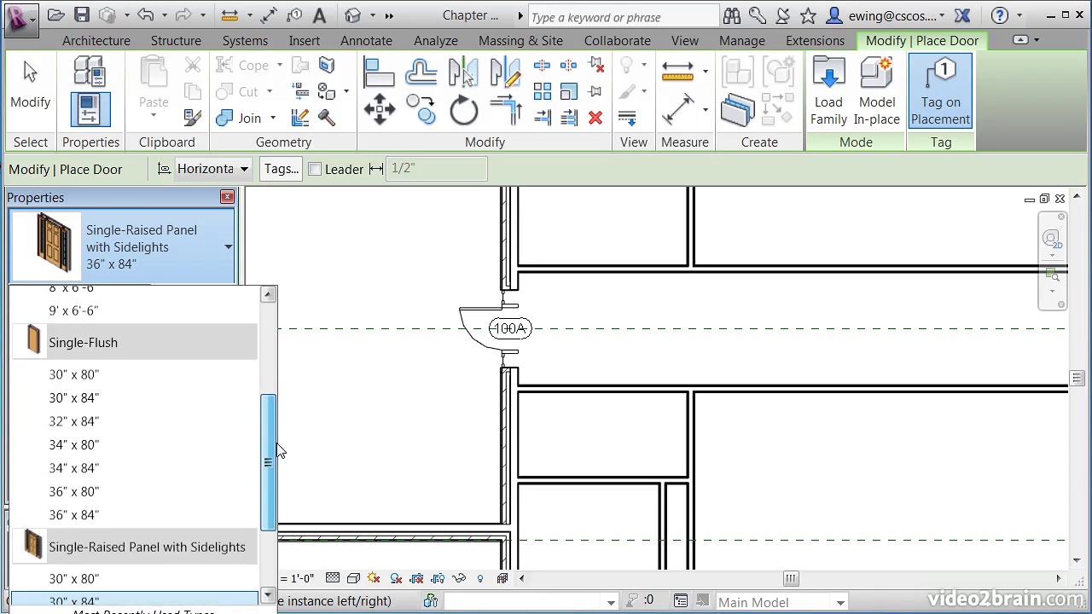
pyautogui.click(77, 514)
pyautogui.moveTo(583, 323); pyautogui.dragTo(614, 441, button='middle')
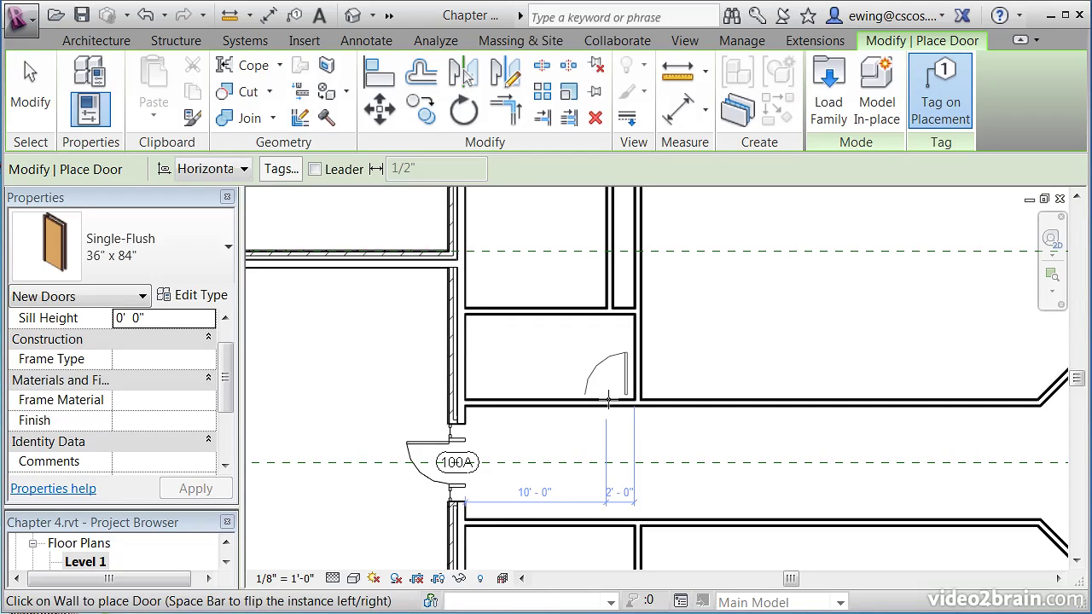
pyautogui.click(608, 401)
# - Add a second Single-Flush 36" x 84" door in the small room's north wall, 2'-0" from the east partition, swinging north
pyautogui.moveTo(544, 339); pyautogui.dragTo(543, 370, button='middle')
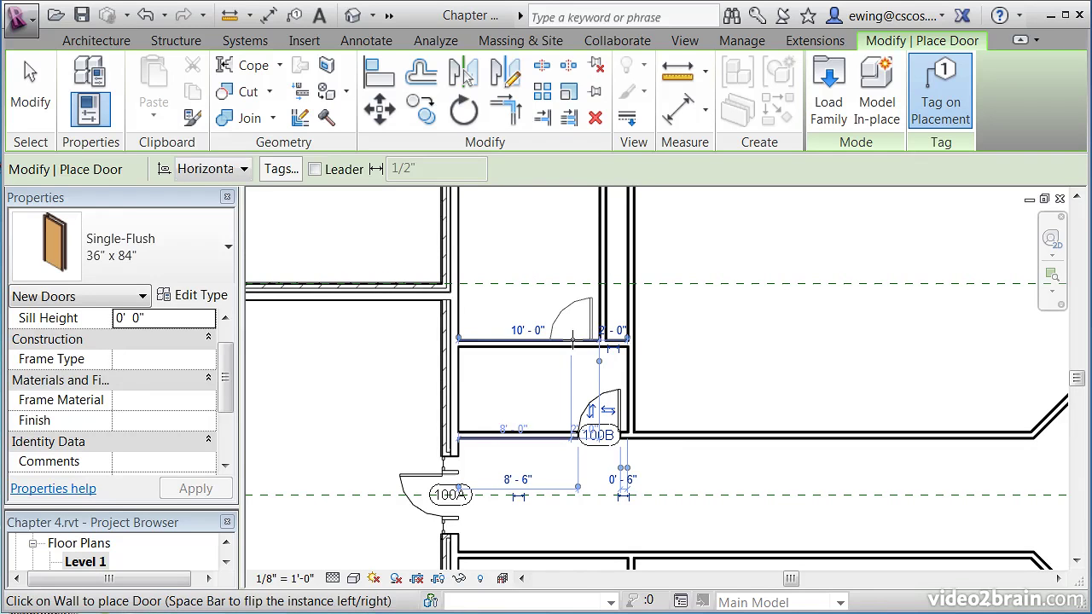
pyautogui.click(572, 339)
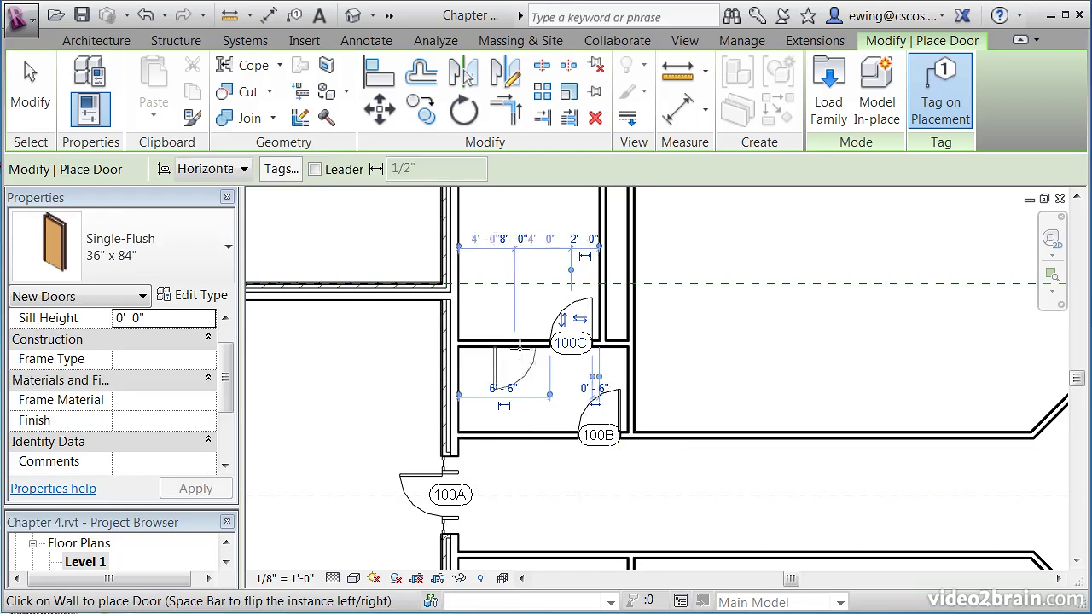
pyautogui.press('Escape')
pyautogui.press('Escape')
# - Change the tag number of the single door between the corridor and the small west room to 102
pyautogui.moveTo(620, 490); pyautogui.dragTo(597, 431, button='middle')
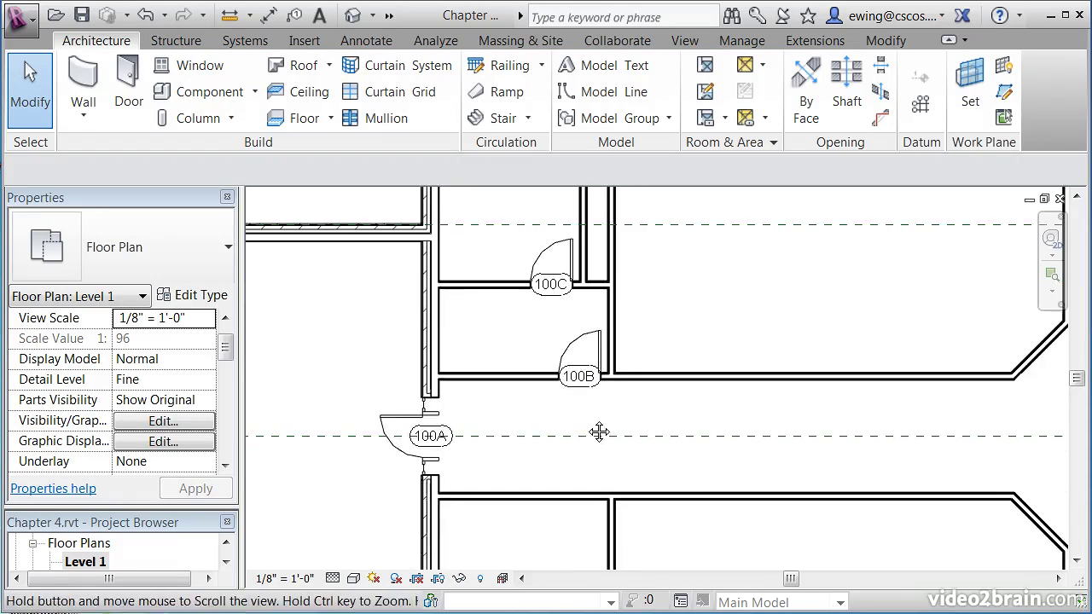
pyautogui.scroll(1, 597, 432)
pyautogui.click(583, 328)
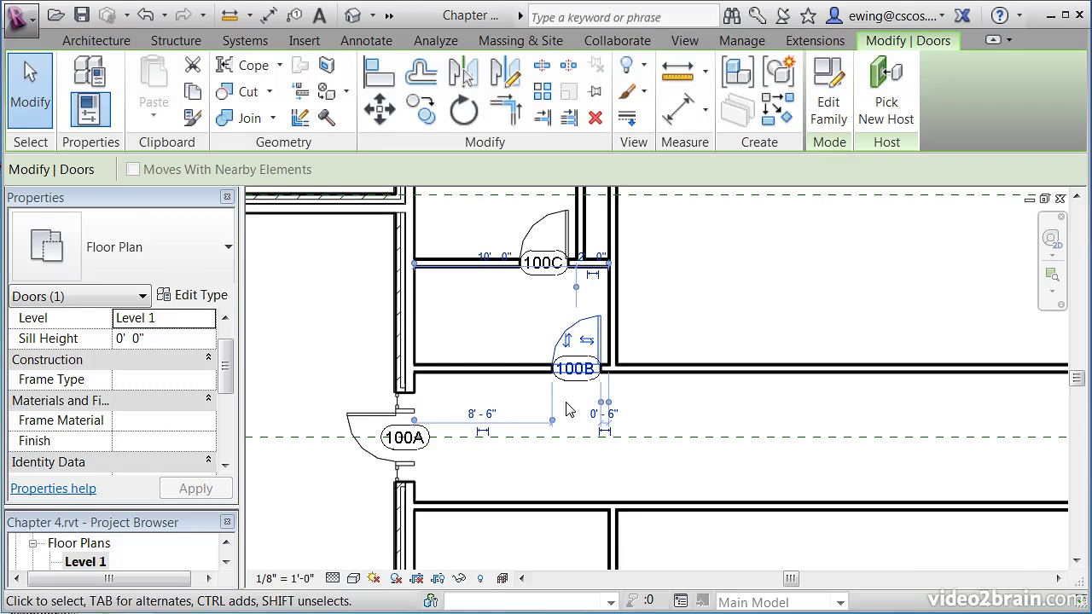
pyautogui.click(573, 369)
pyautogui.write('102')
pyautogui.press('Return')
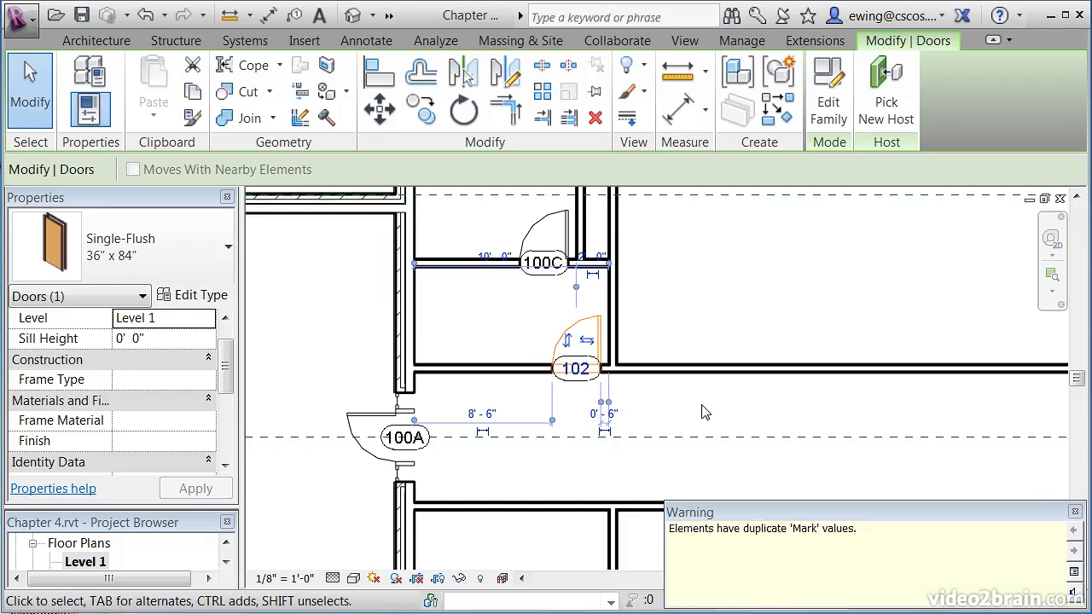
pyautogui.click(1073, 511)
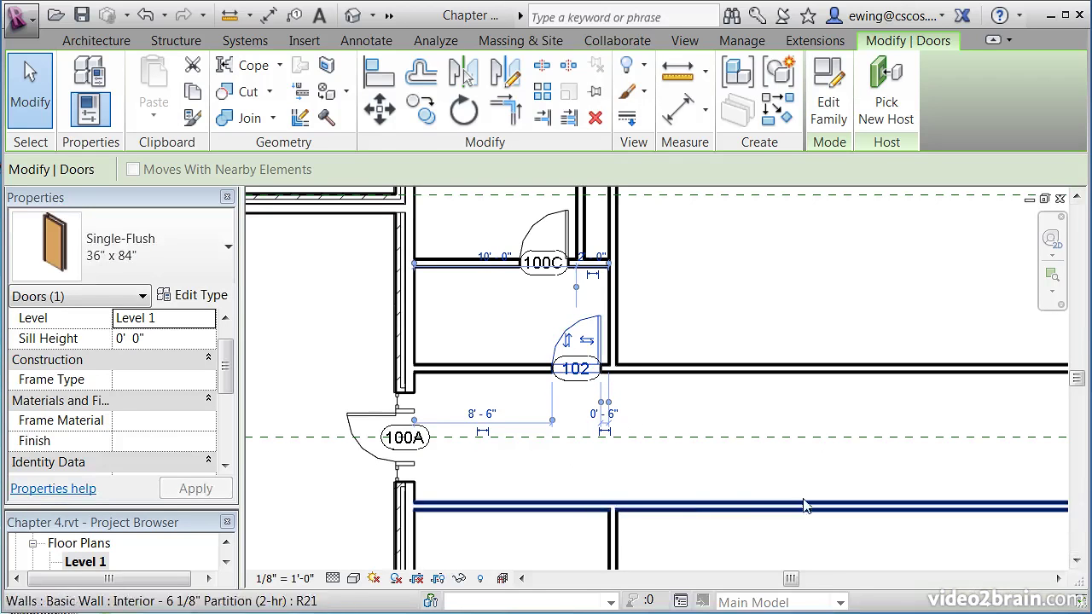
pyautogui.click(712, 429)
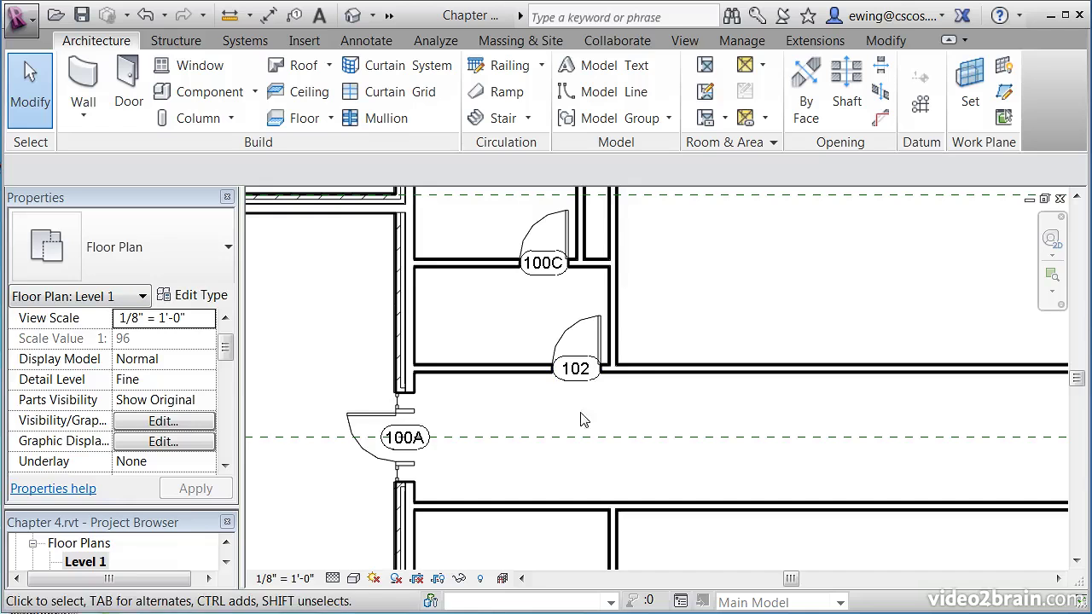
# - Change the tag number of the single door between the corridor and the small west room to 103
pyautogui.click(591, 323)
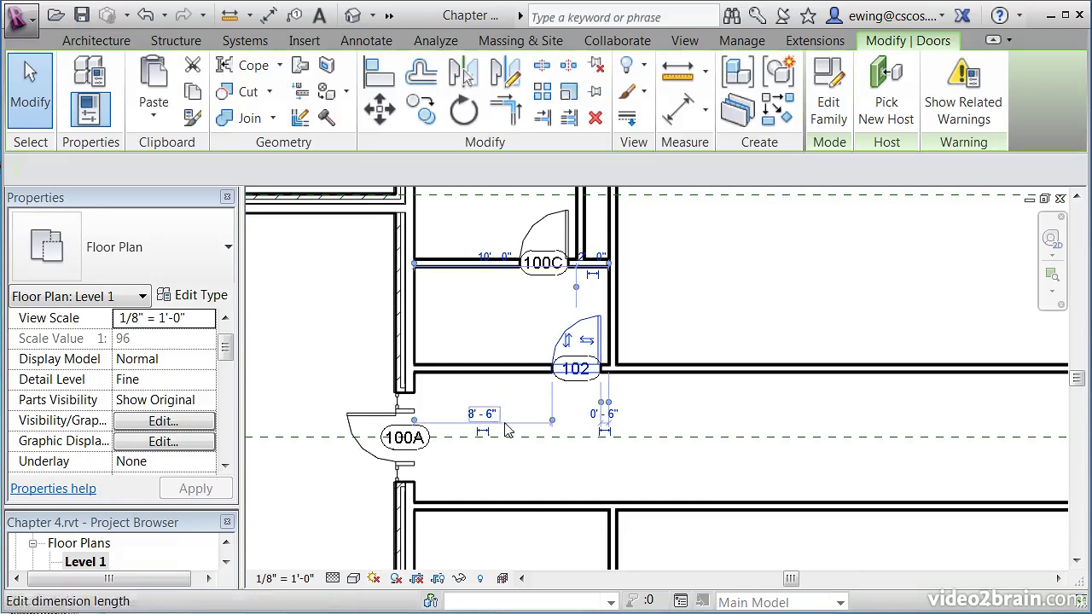
pyautogui.click(576, 370)
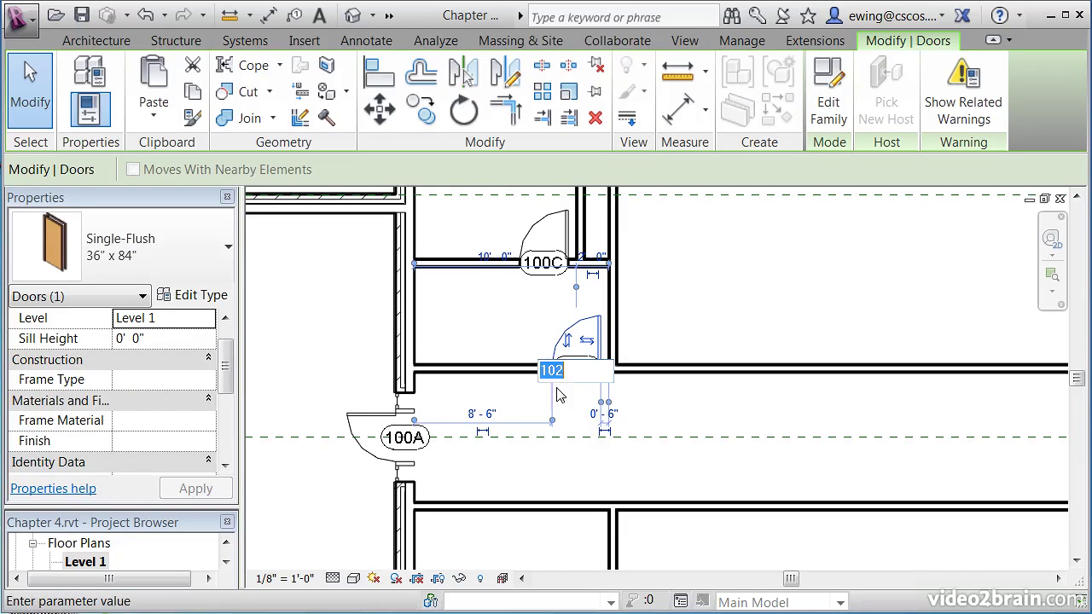
pyautogui.write('3')
pyautogui.press('Return')
pyautogui.click(713, 314)
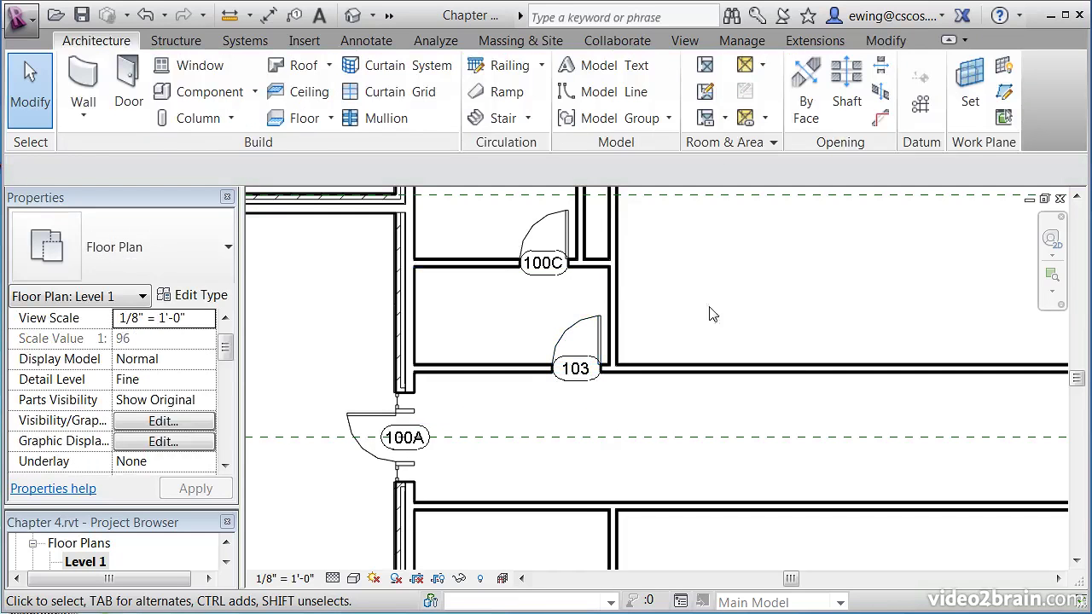
# - Change the tag number of the single door in the small room's north wall to 103A
pyautogui.scroll(4, 652, 324)
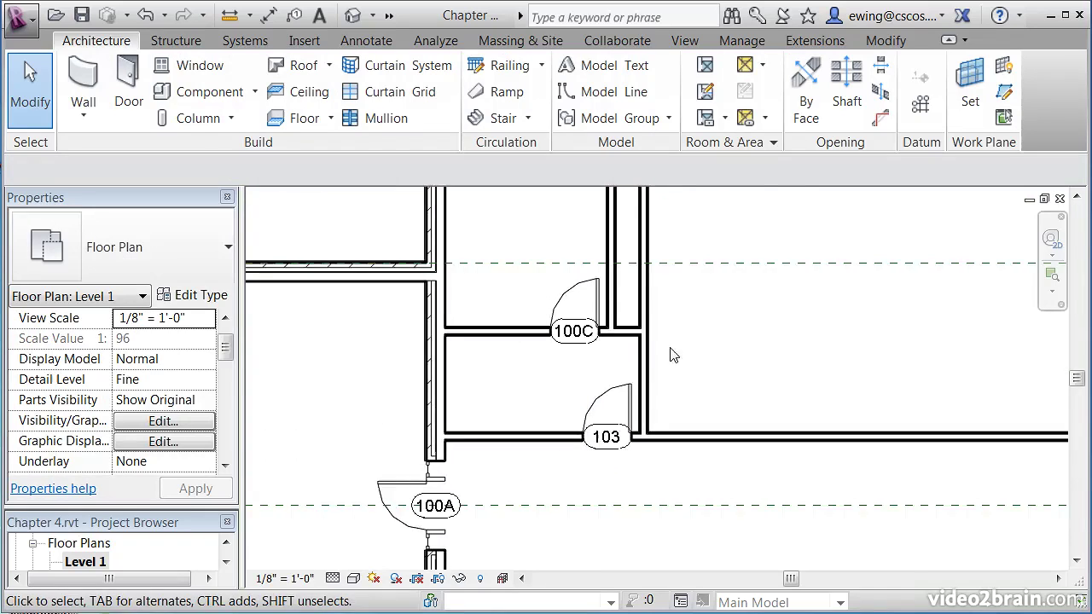
pyautogui.click(585, 331)
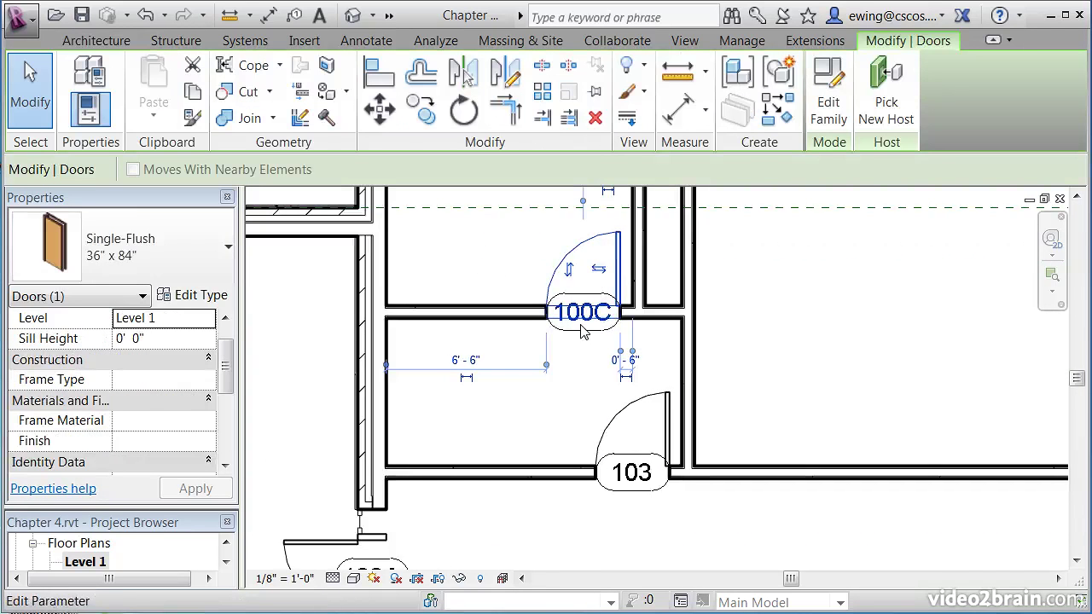
pyautogui.click(585, 331)
pyautogui.write('103')
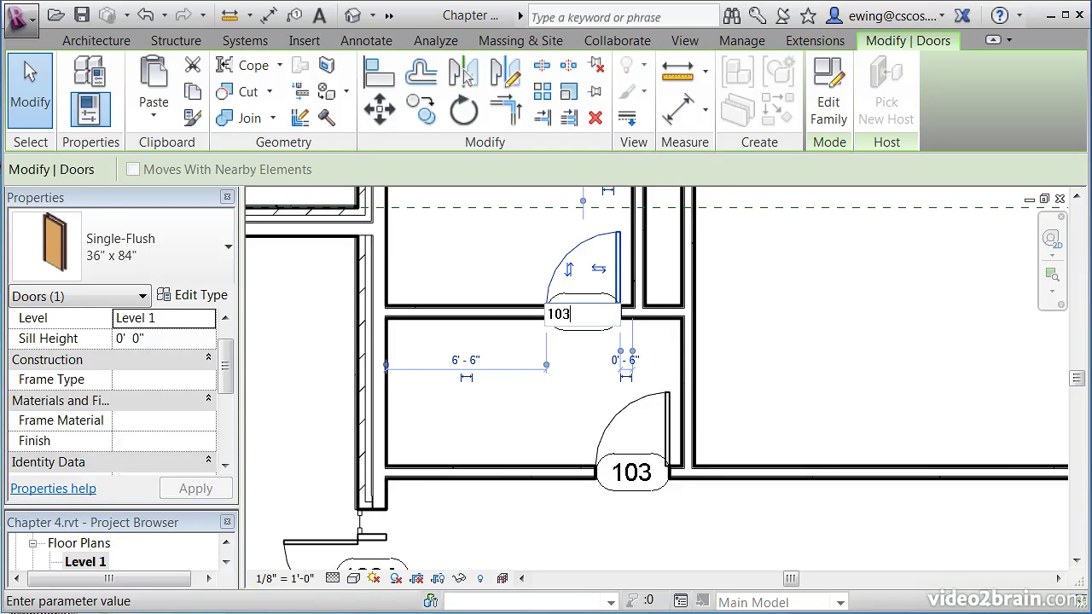
pyautogui.write('A')
pyautogui.press('Return')
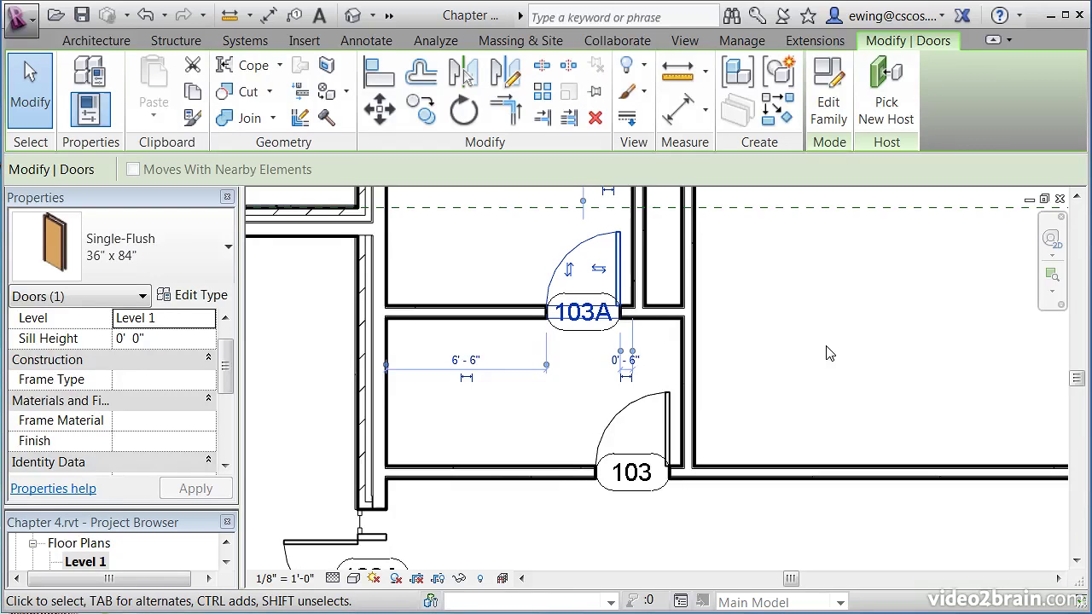
# - Using Create Similar from door 103, place a tagged 36" x 84" door directly opposite in the corridor's south wall, 2'-0" from the east partition, swinging south
pyautogui.click(815, 346)
pyautogui.scroll(-4, 790, 349)
pyautogui.moveTo(801, 512); pyautogui.dragTo(624, 458, button='middle')
pyautogui.scroll(4, 536, 381)
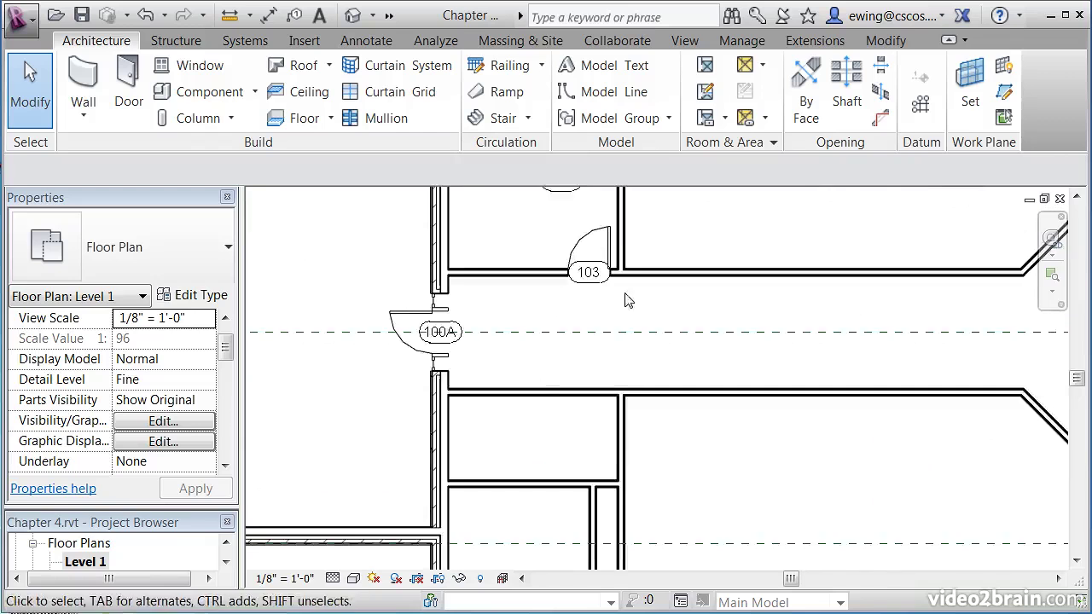
pyautogui.moveTo(636, 189); pyautogui.dragTo(632, 234, button='middle')
pyautogui.rightClick(600, 278)
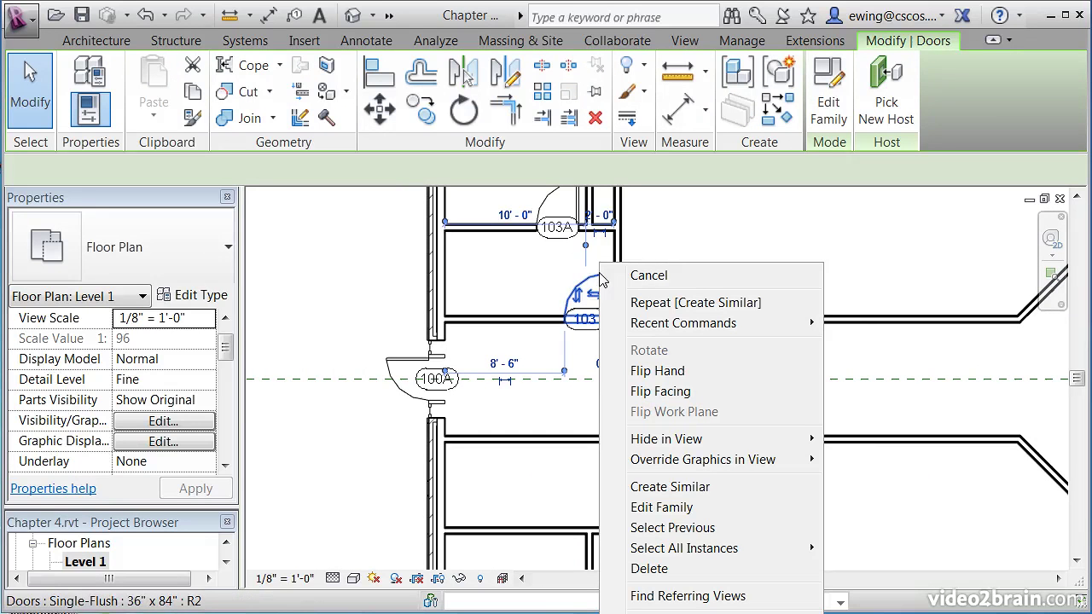
pyautogui.click(674, 487)
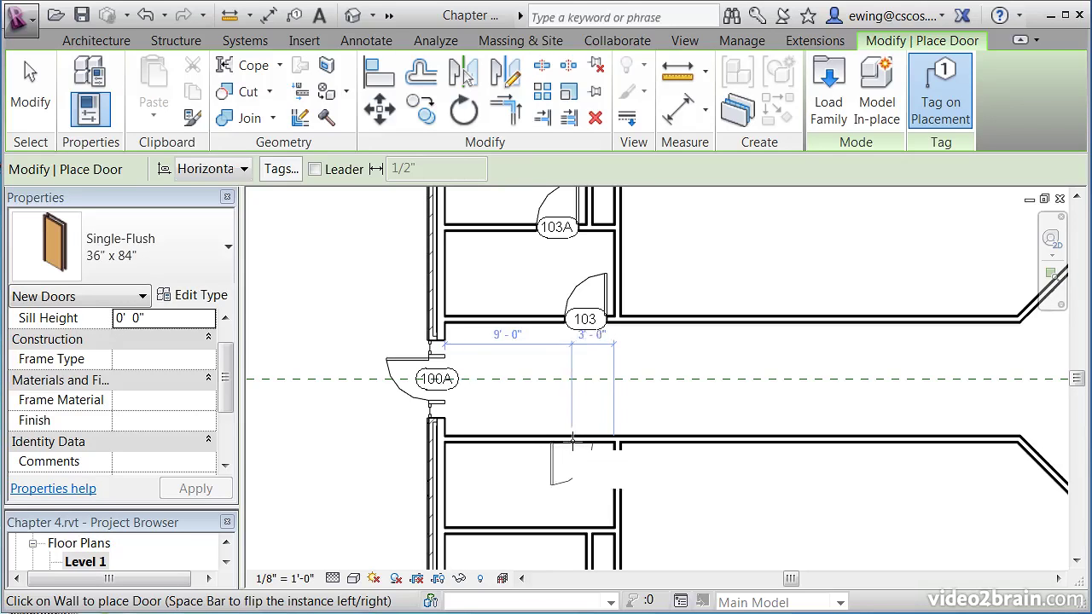
pyautogui.press('space')
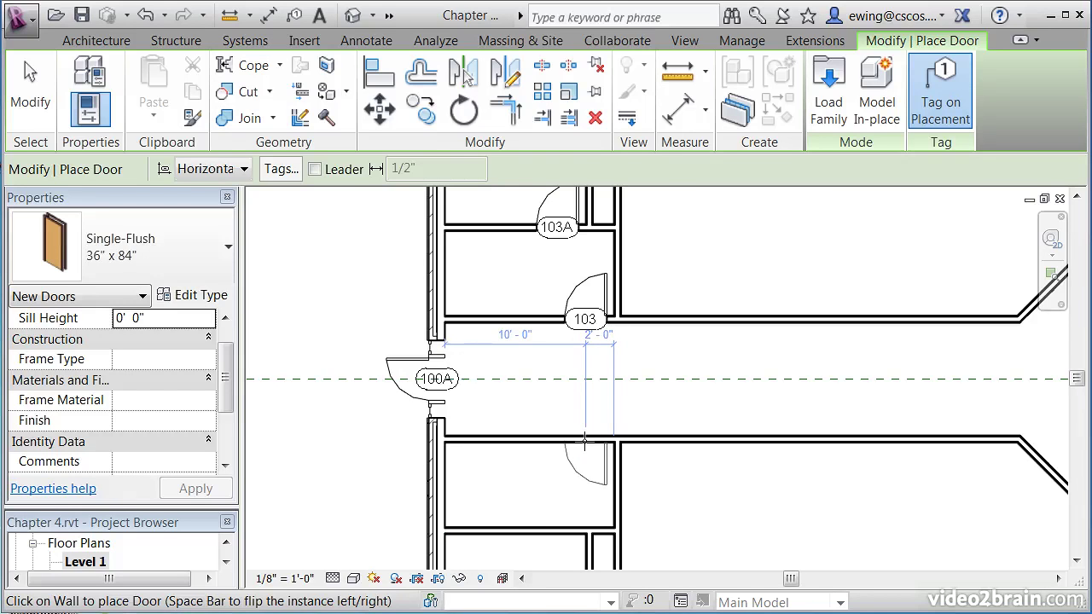
pyautogui.click(584, 439)
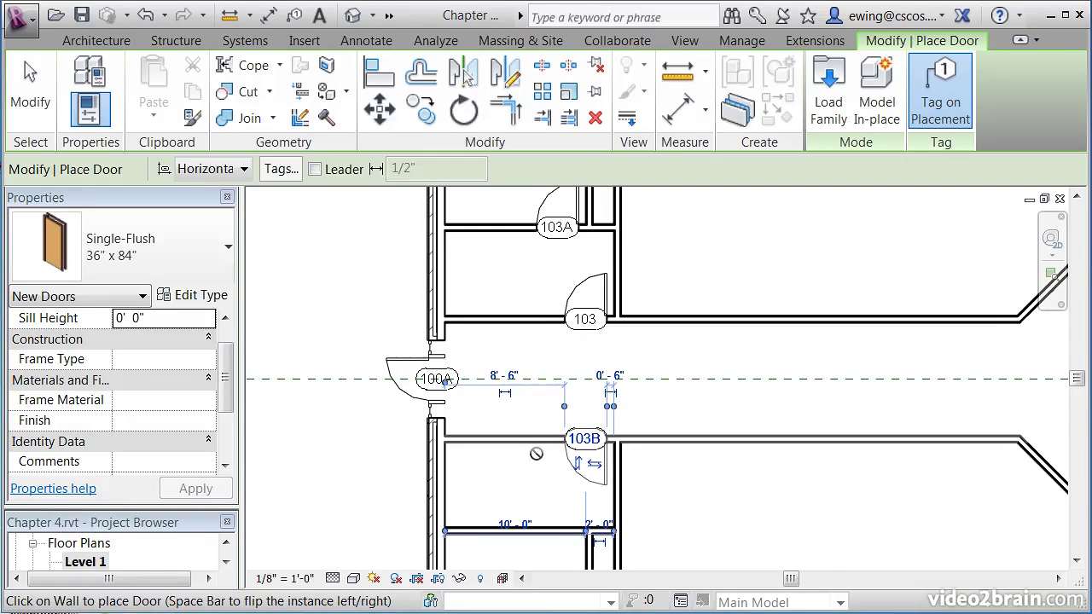
# - Add another Single-Flush 36" x 84" door in the south wall of the small room south of the corridor, 8'-0" from its west wall, swinging south
pyautogui.moveTo(532, 461); pyautogui.dragTo(536, 339, button='middle')
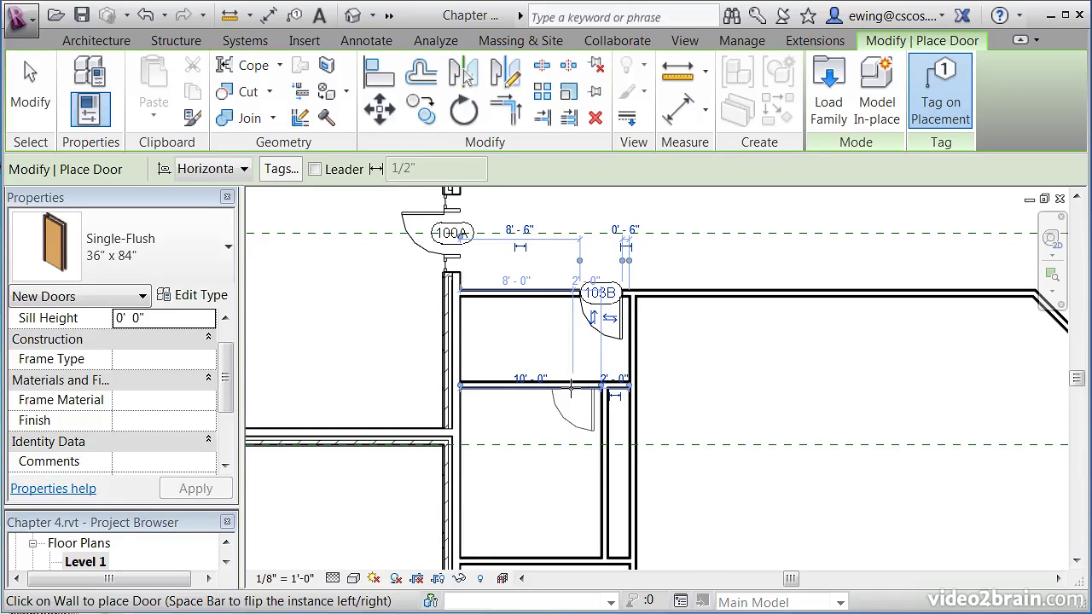
pyautogui.click(572, 389)
pyautogui.press('Escape')
pyautogui.press('Escape')
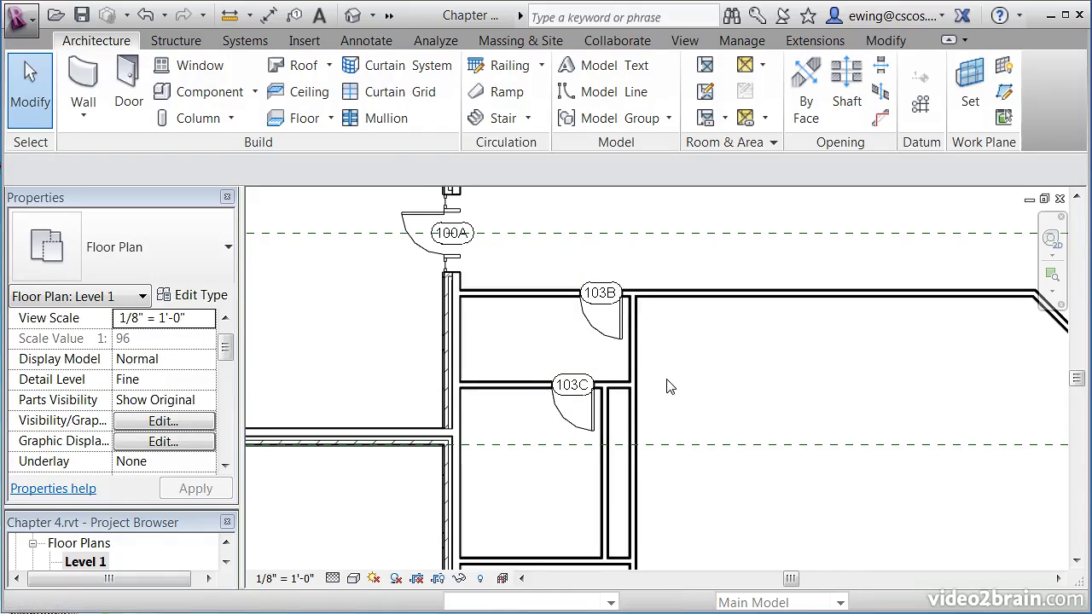
# - Change the tag number of the single door in the corridor's south wall to 104
pyautogui.scroll(3, 601, 281)
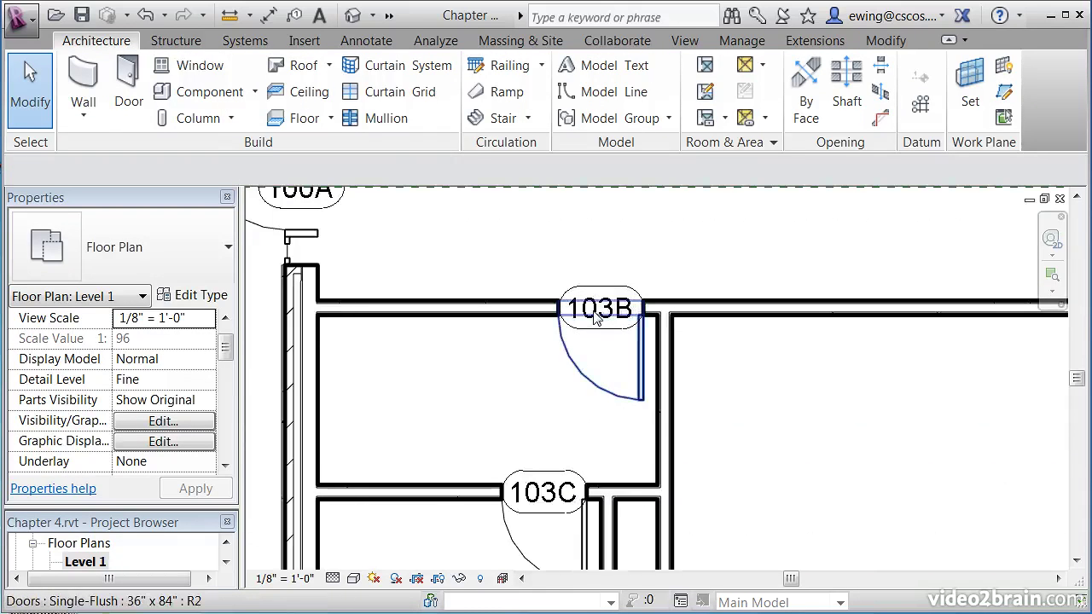
pyautogui.click(595, 318)
pyautogui.scroll(-3, 546, 312)
pyautogui.scroll(2, 615, 380)
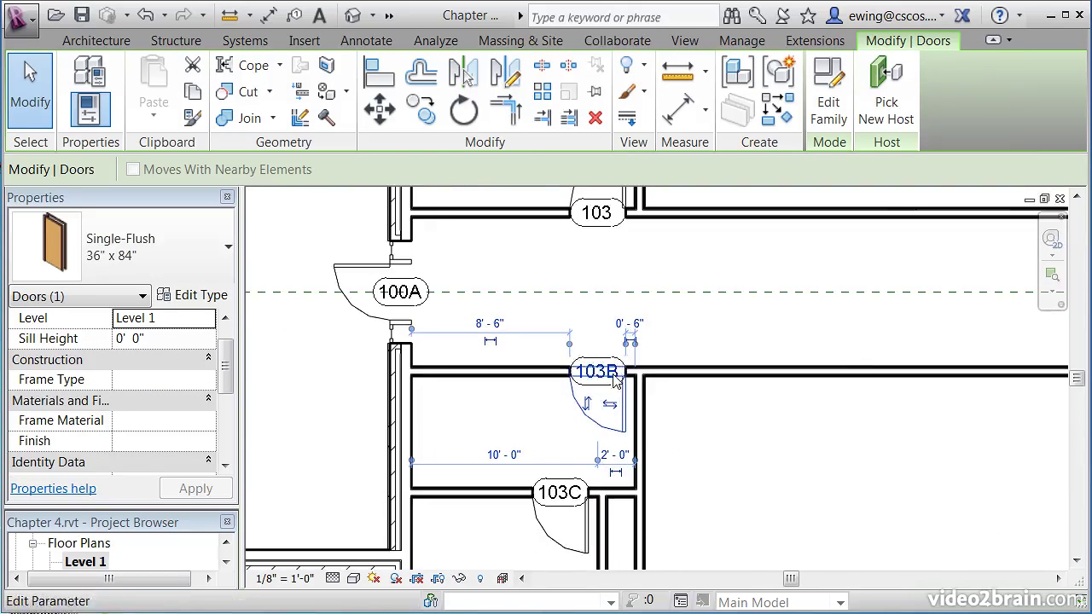
pyautogui.click(605, 374)
pyautogui.write('104')
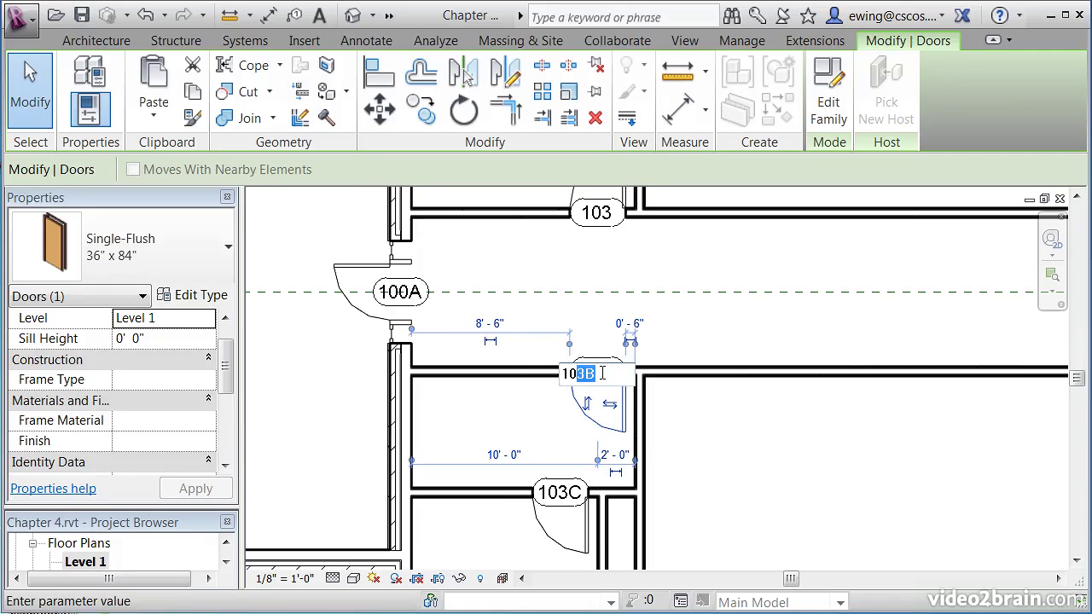
pyautogui.press('Return')
# - Change the tag number of the single door in the south wall of the small room below the corridor to 104A
pyautogui.click(556, 512)
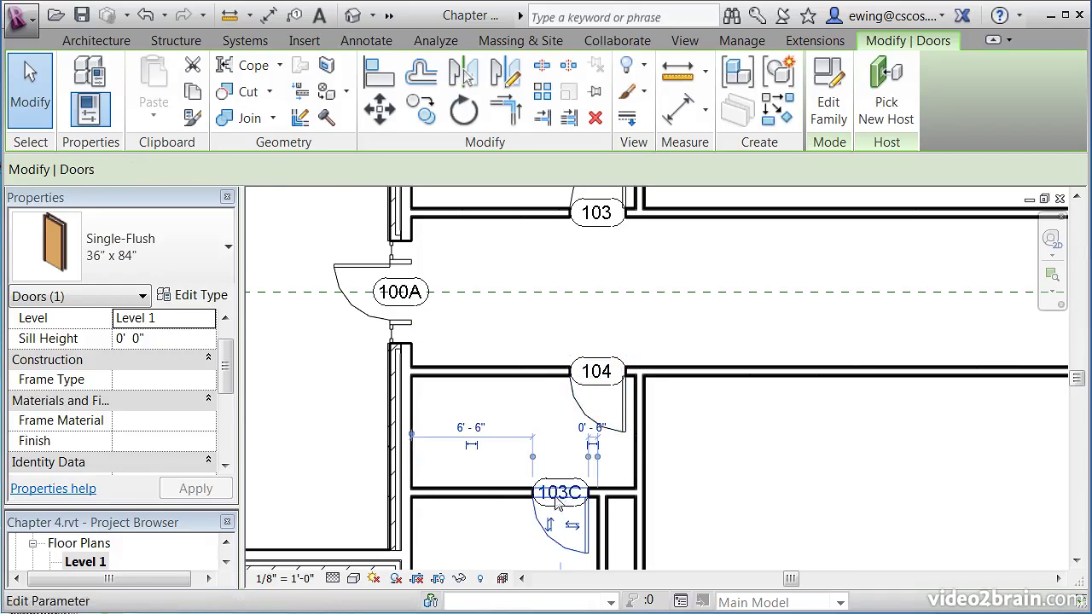
pyautogui.click(555, 494)
pyautogui.moveTo(541, 495); pyautogui.dragTo(577, 495)
pyautogui.write('4A')
pyautogui.click(826, 493)
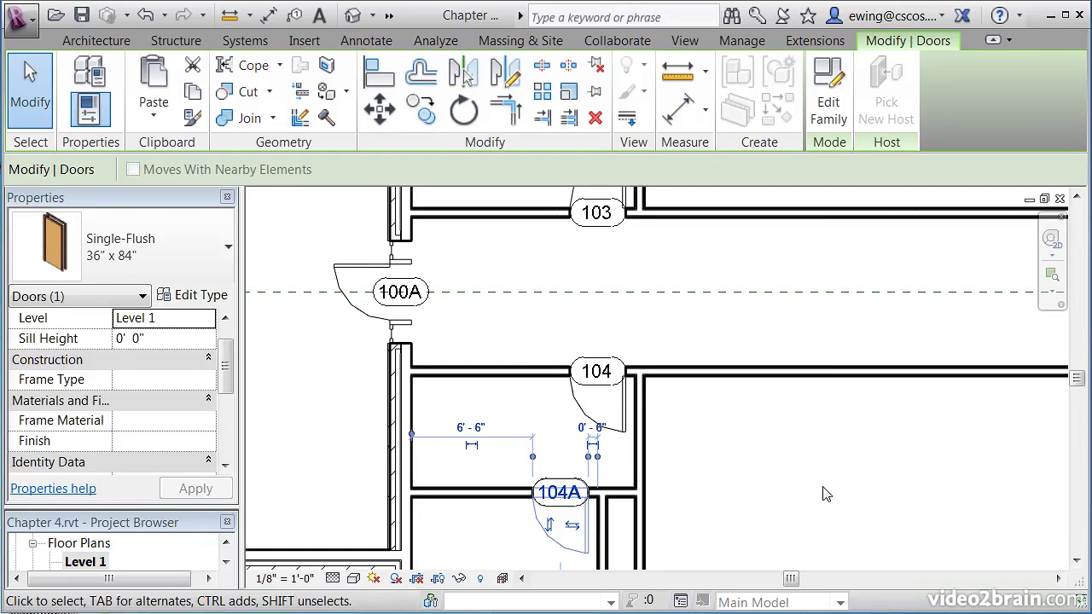
# - Save the project with the whole Level 1 floor plan in view
pyautogui.moveTo(759, 497); pyautogui.dragTo(791, 457, button='middle')
pyautogui.scroll(-2, 742, 451)
pyautogui.scroll(-4, 739, 449)
pyautogui.scroll(1, 659, 435)
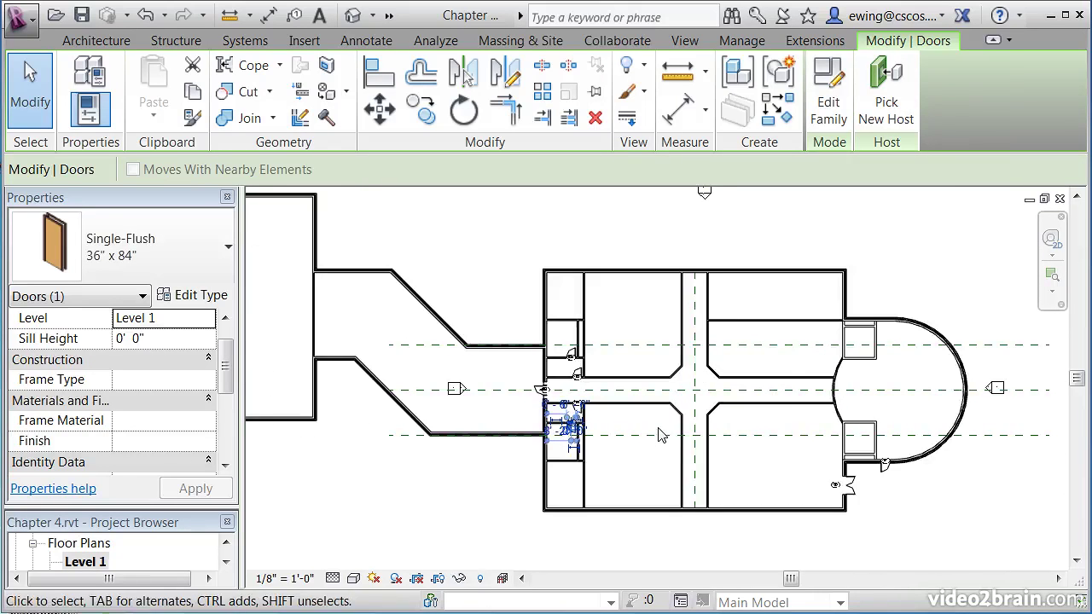
pyautogui.click(82, 14)
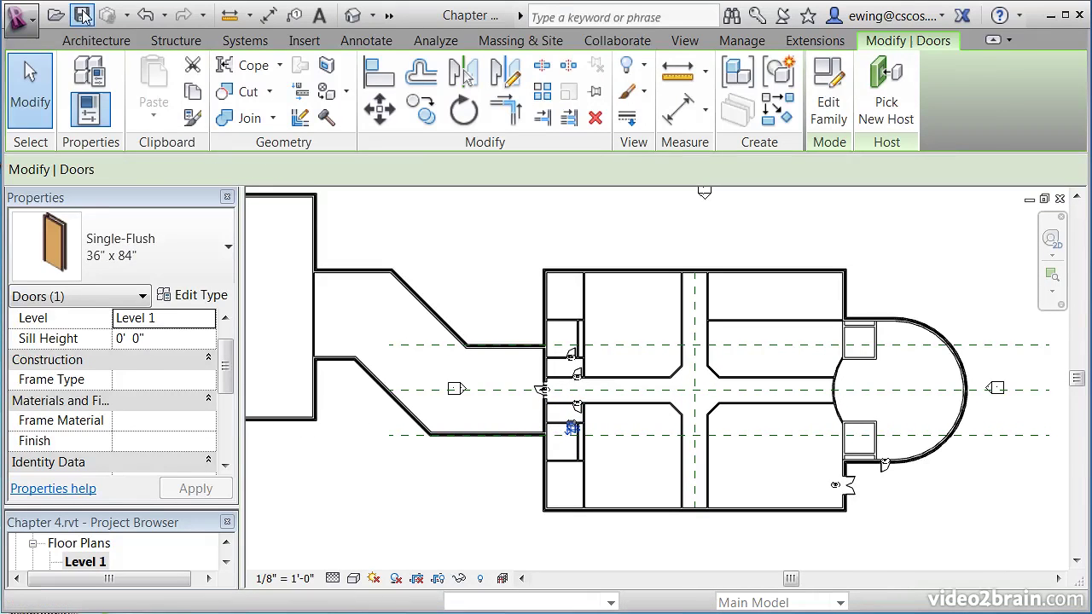